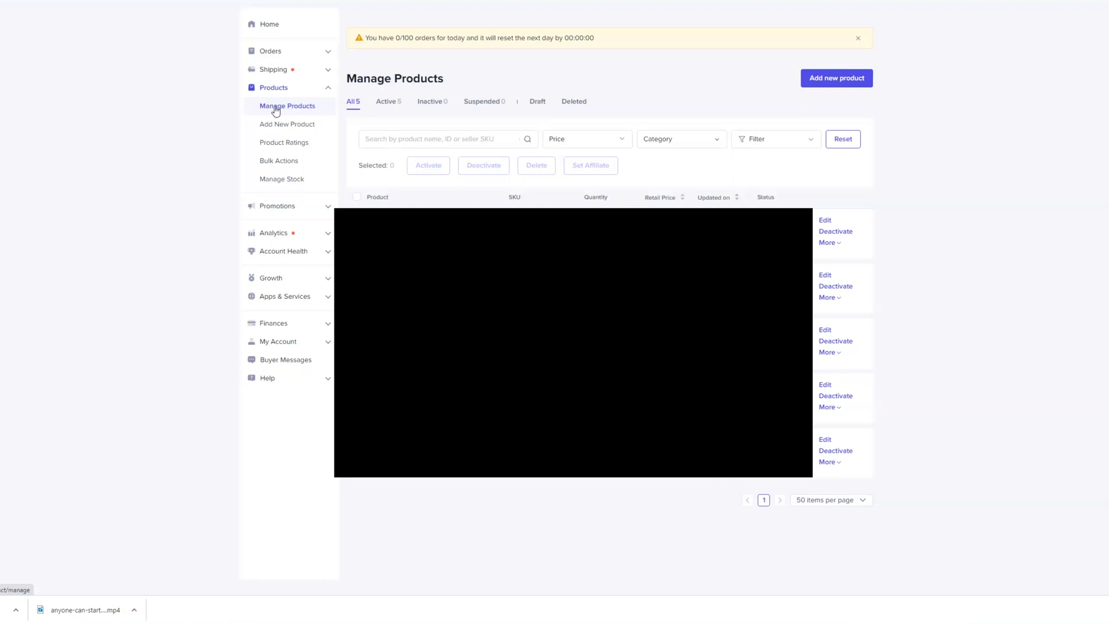
- Open the form for adding a new product and look through its sections
left_click(276, 111)
left_click(283, 146)
left_click(287, 127)
left_click(282, 142)
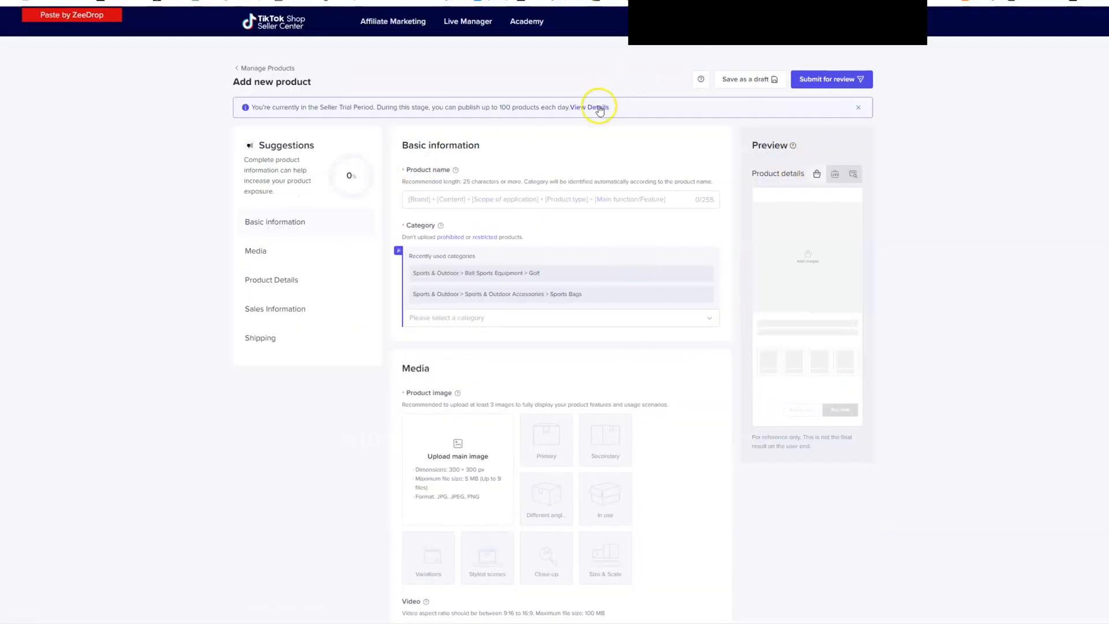
scroll(465, 438, "down", 2)
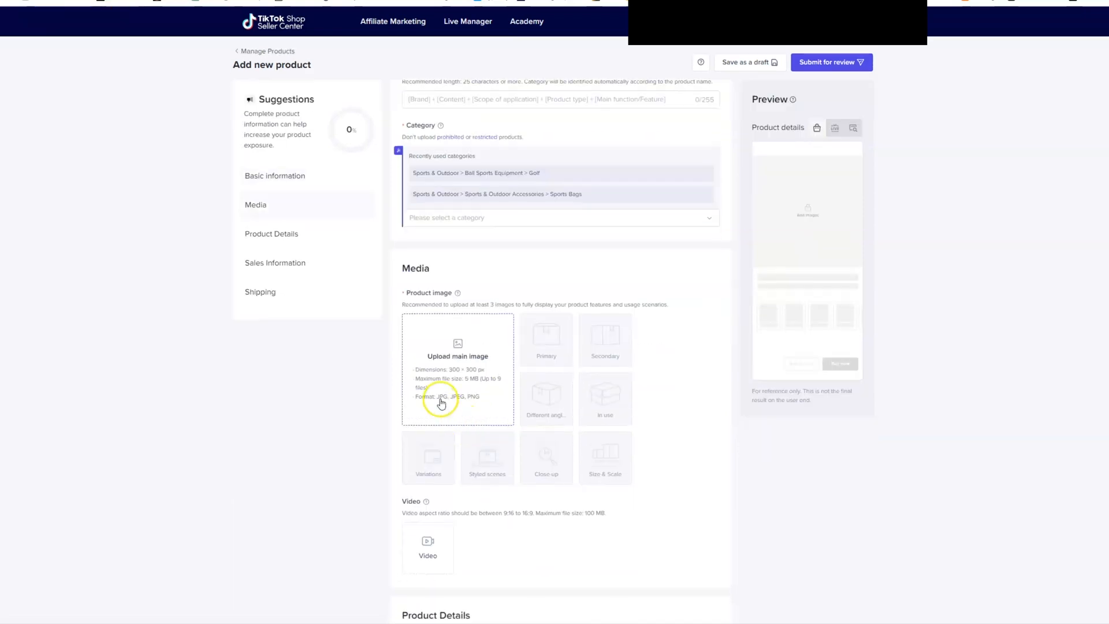
scroll(560, 208, "up", 2)
scroll(550, 280, "down", 8)
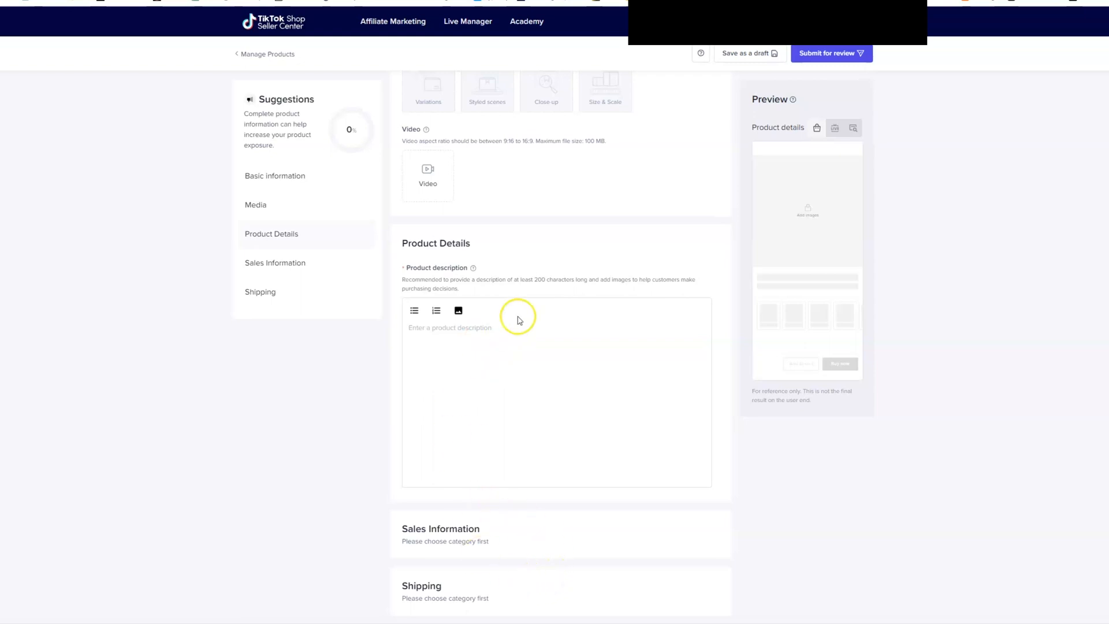
scroll(510, 317, "up", 10)
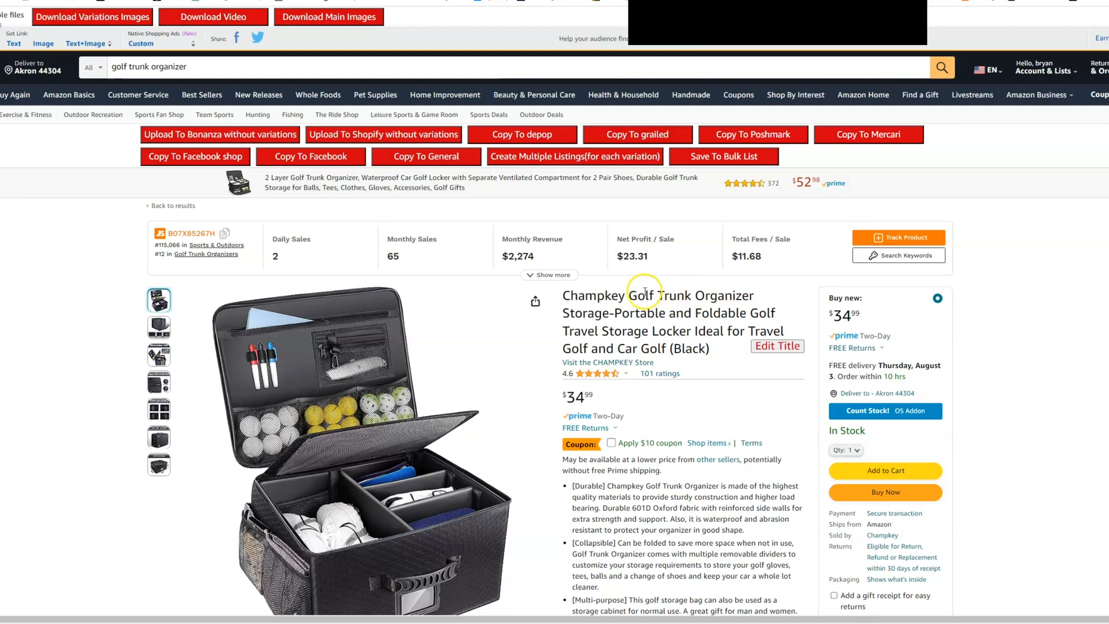
- On the Amazon golf organizer listing, copy the title without the brand name and download the main product images
left_click_drag(629, 295, 719, 355)
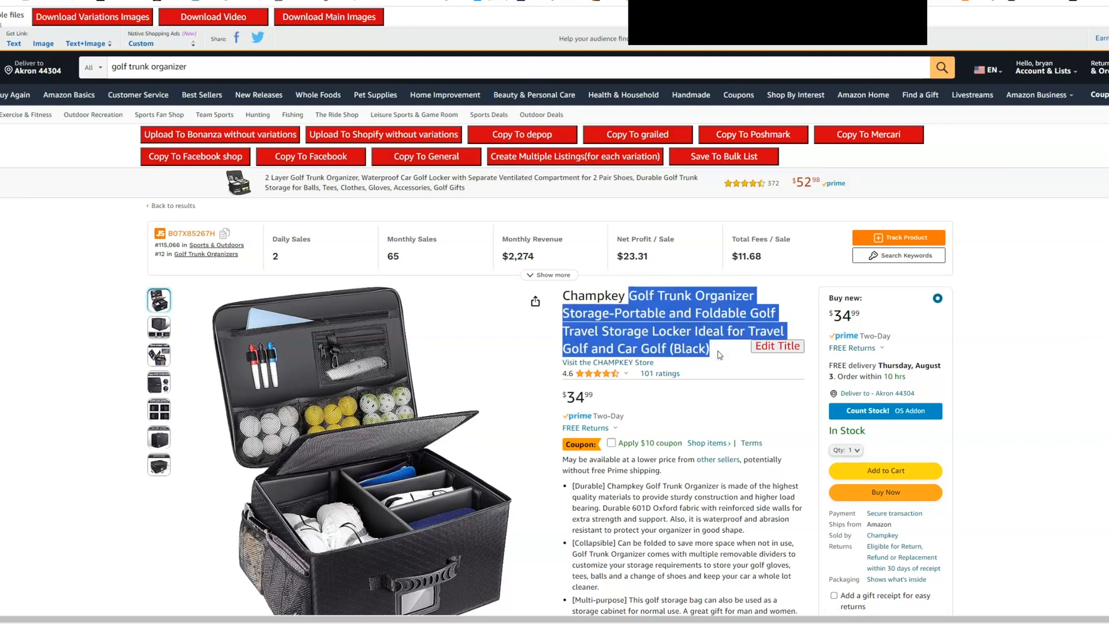
left_click(335, 23)
left_click(213, 19)
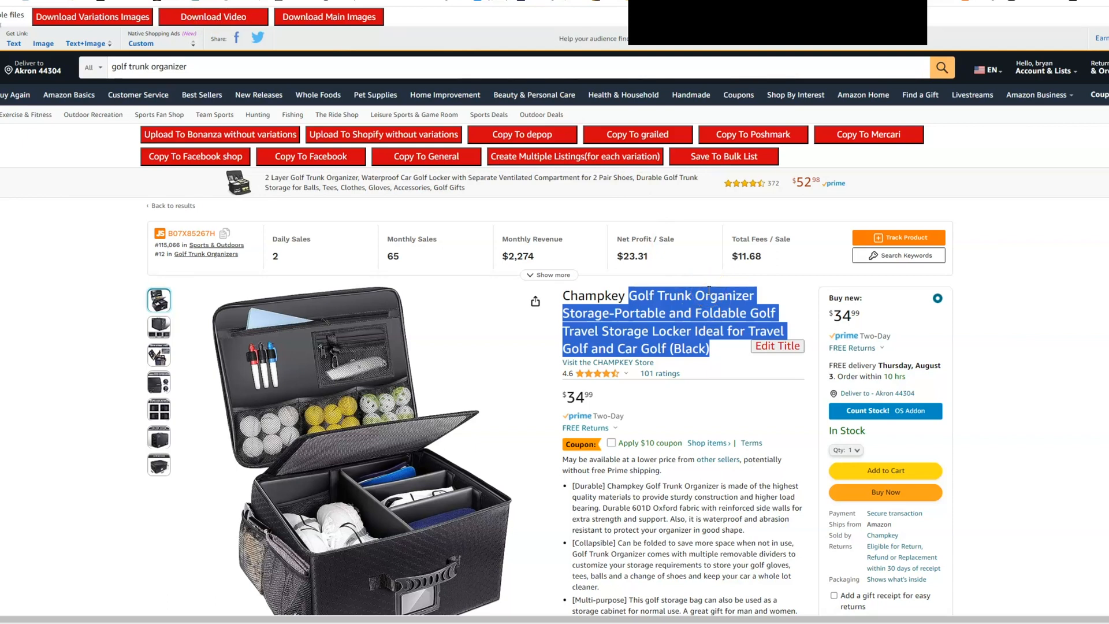
left_click(328, 24)
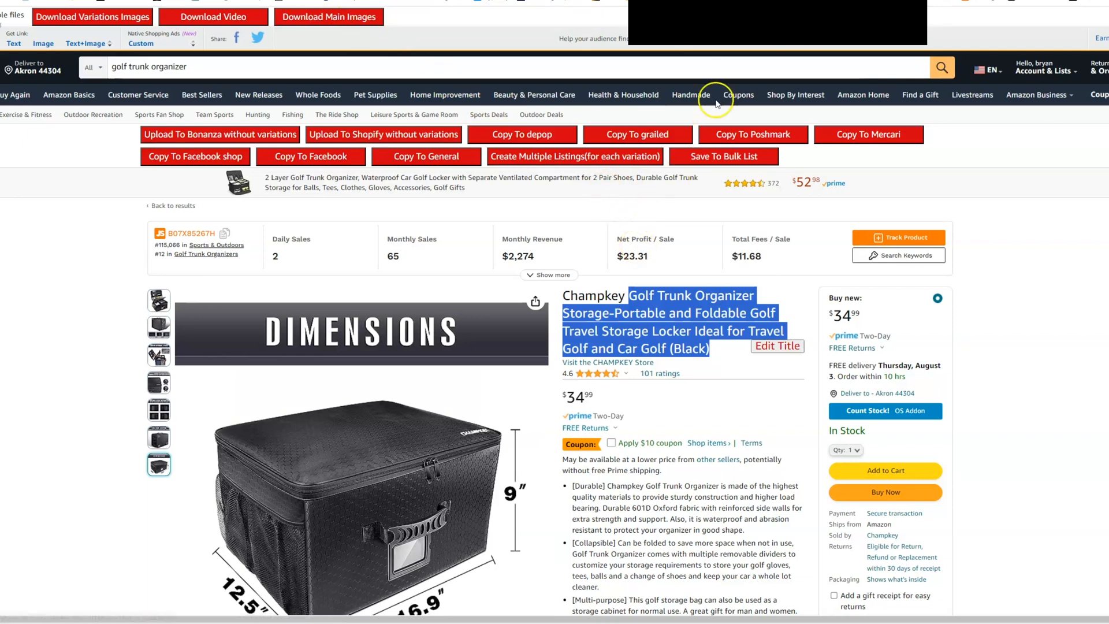
- Switch to the TikTok Shop product form and paste the copied title as the product name
left_click(725, 1)
left_click(409, 190)
key("ctrl+v")
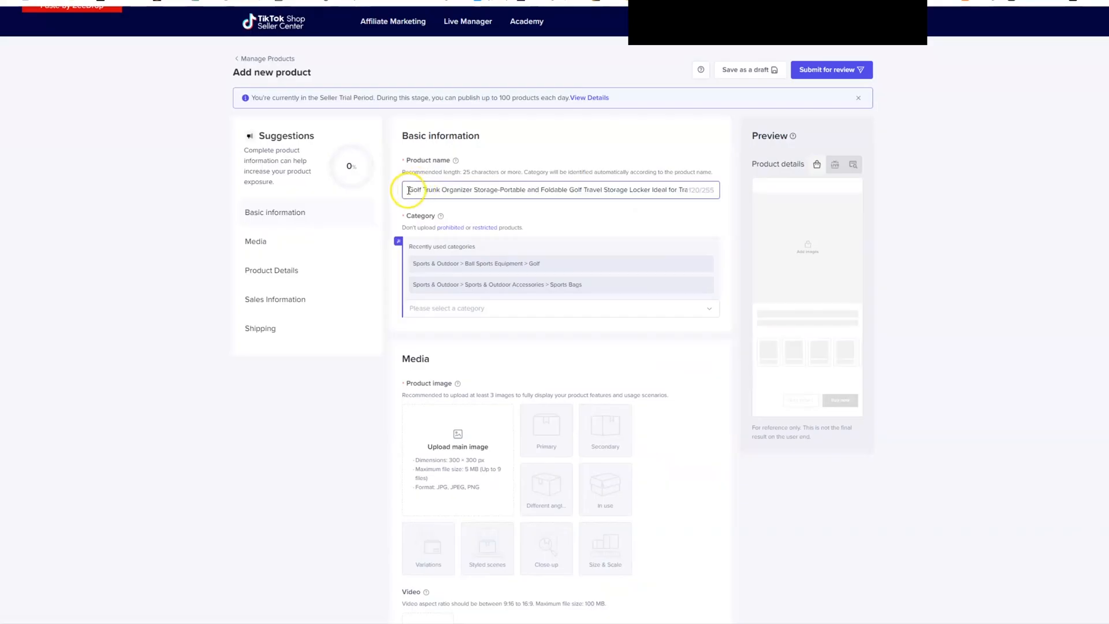
left_click(932, 212)
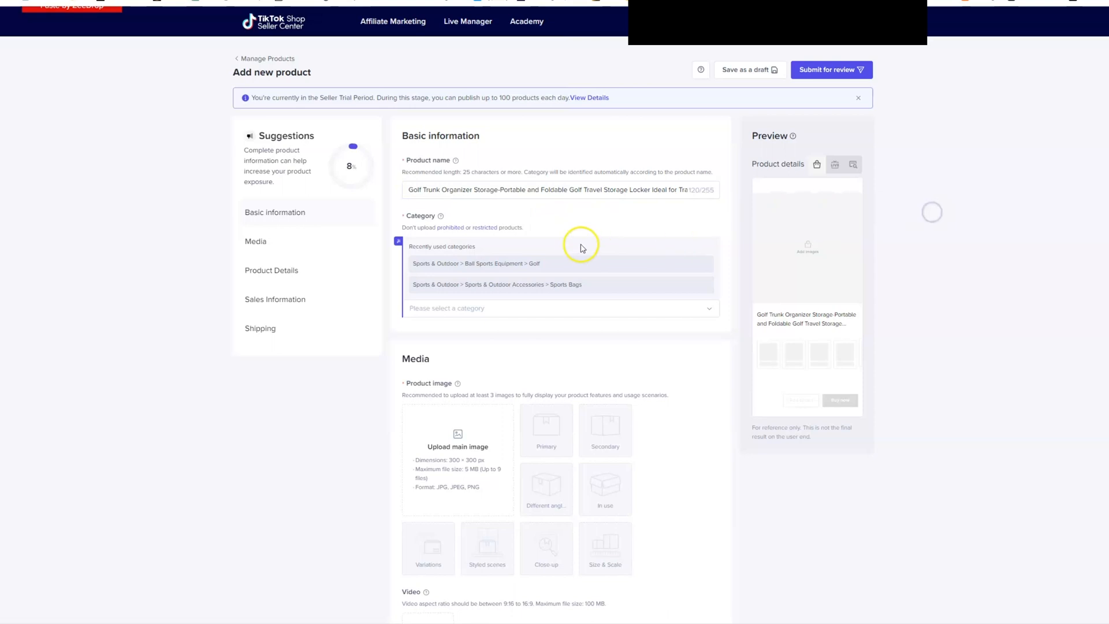
- Set the product category to Sports & Outdoor > Ball Sports Equipment > Golf
left_click(520, 263)
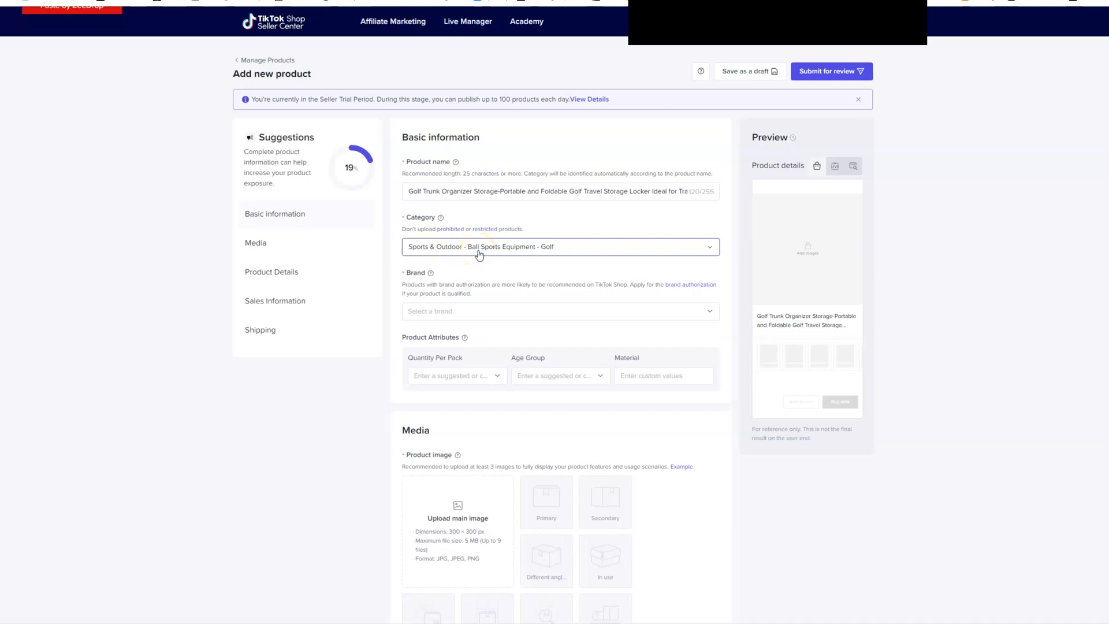
left_click(701, 250)
left_click(884, 286)
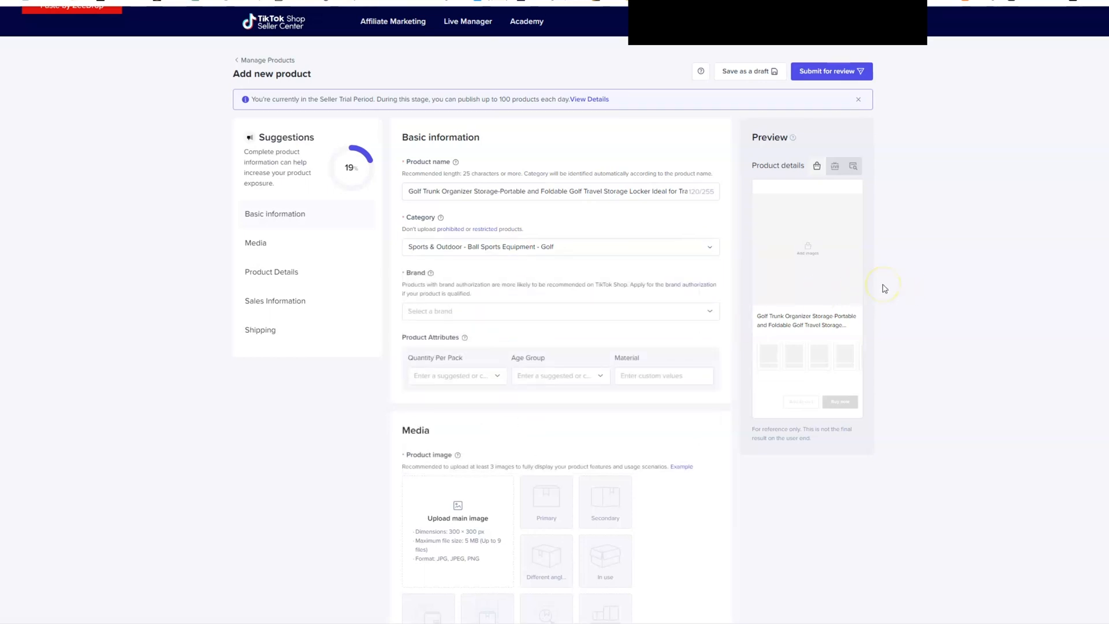
- Set the product's brand to No brand
left_click(526, 310)
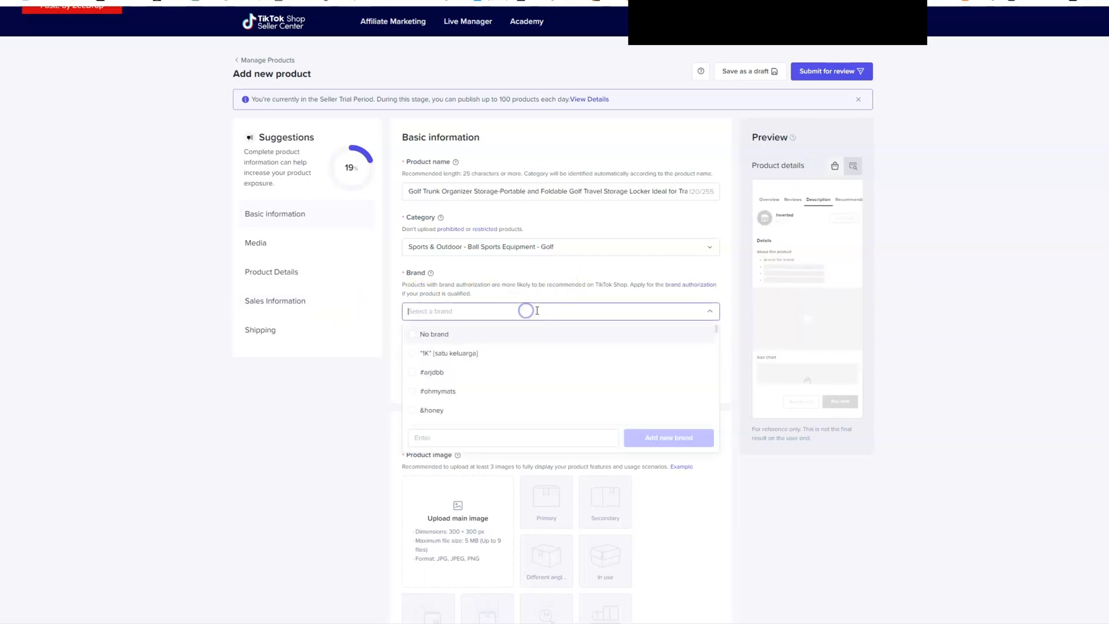
left_click(424, 334)
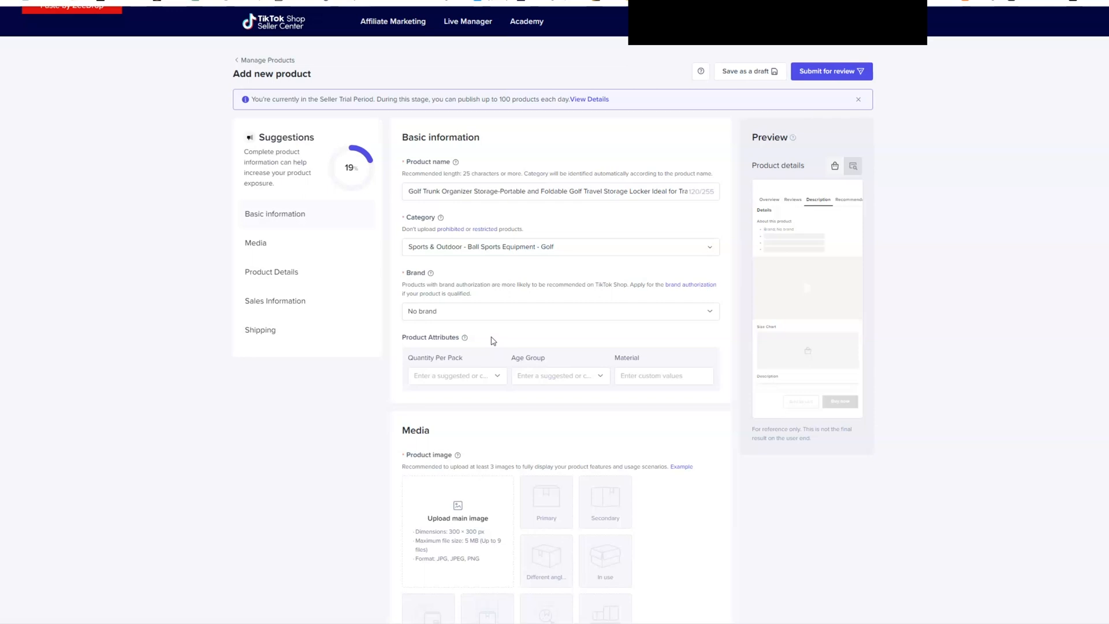
left_click(508, 314)
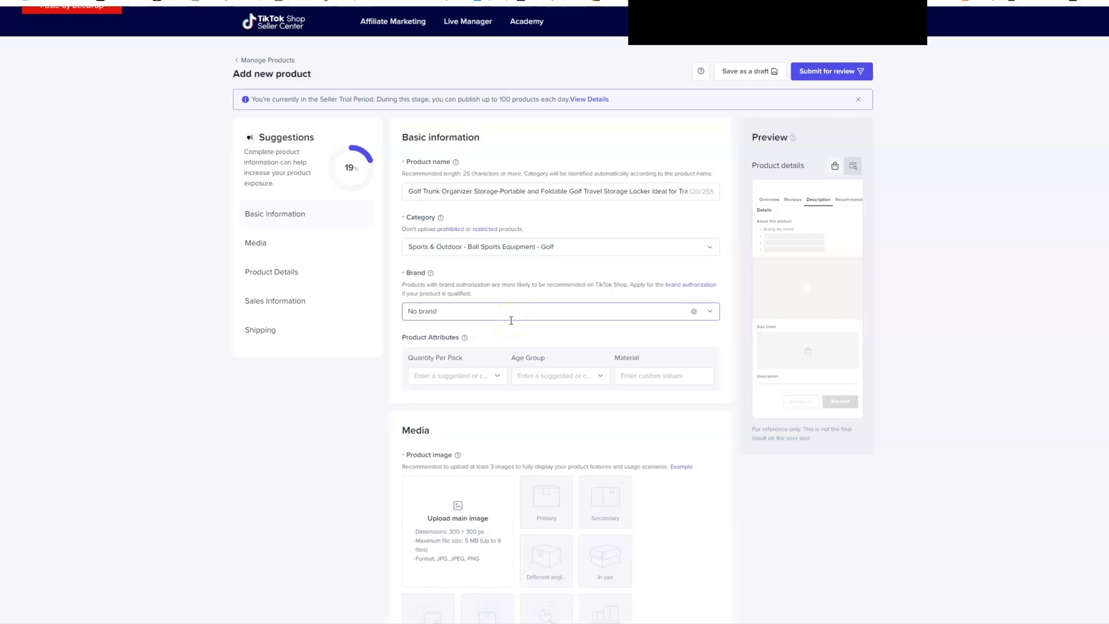
left_click(513, 320)
- Upload the seven downloaded images, 0 to 6, as the product images
scroll(522, 316, "down", 4)
left_click(472, 283)
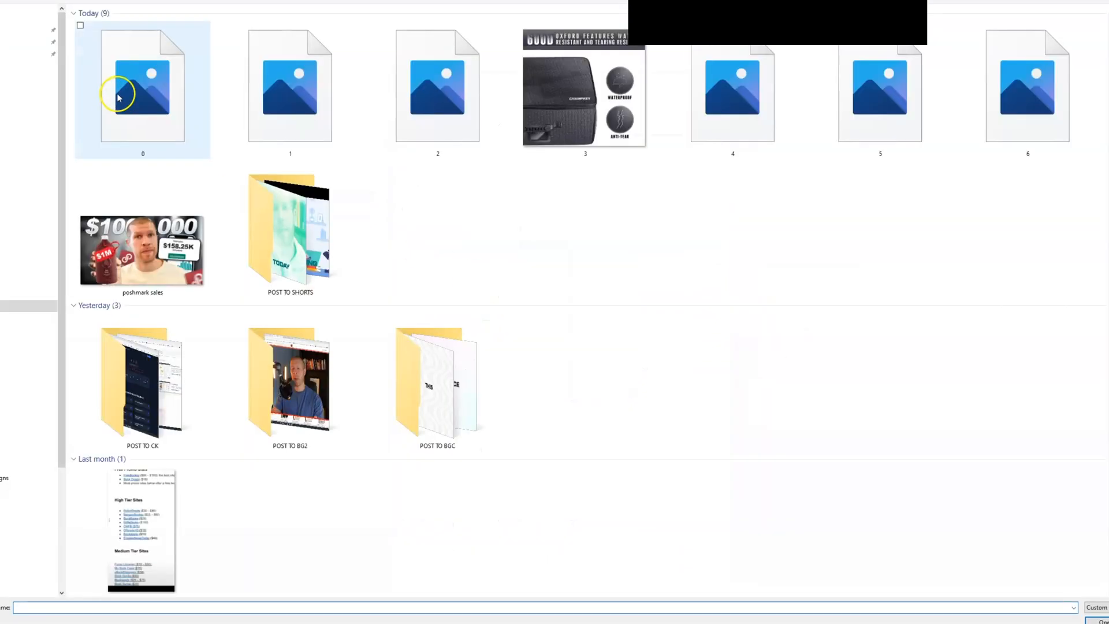
left_click(117, 102)
left_click(1005, 109, "shift")
left_click(1079, 609)
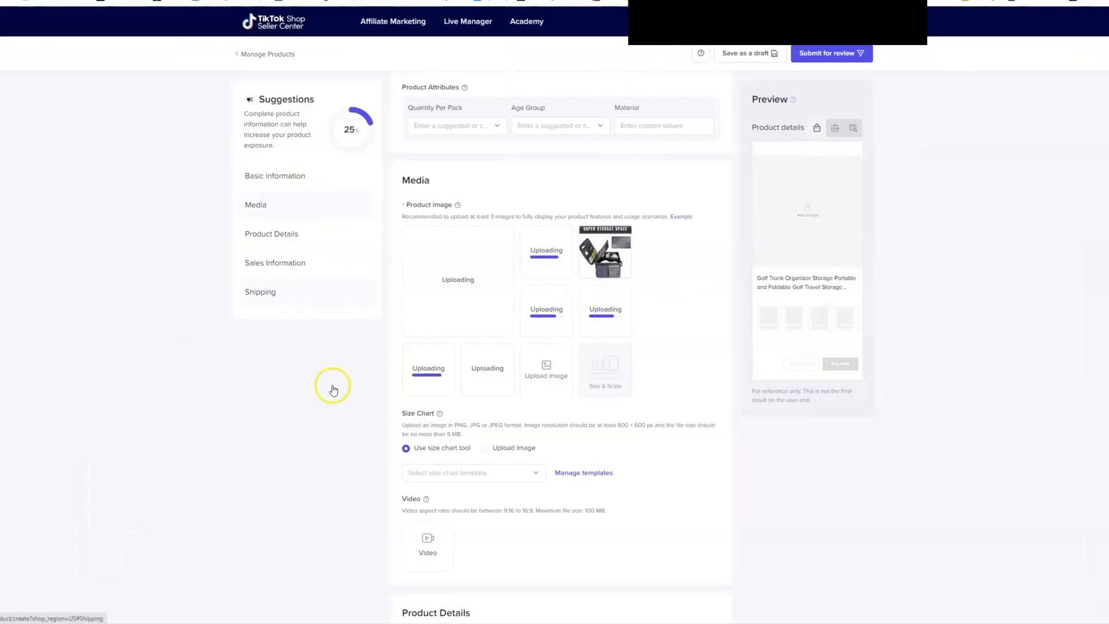
scroll(421, 329, "down", 3)
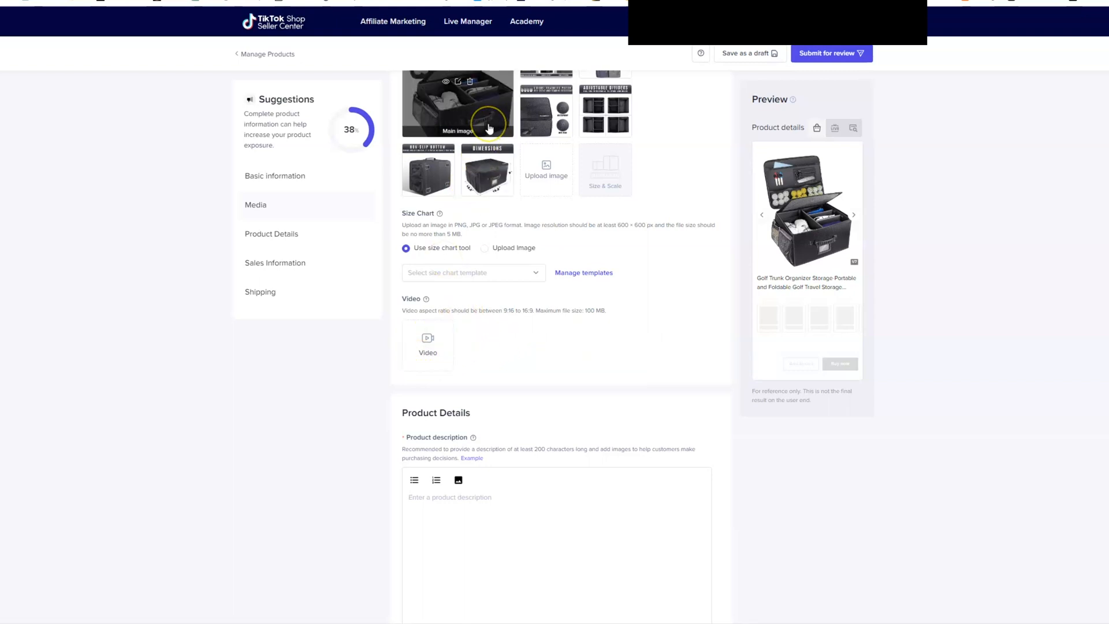
- Switch to the Amazon listing and copy its first three feature bullets, from Durable through Multi-purpose
scroll(503, 335, "down", 4)
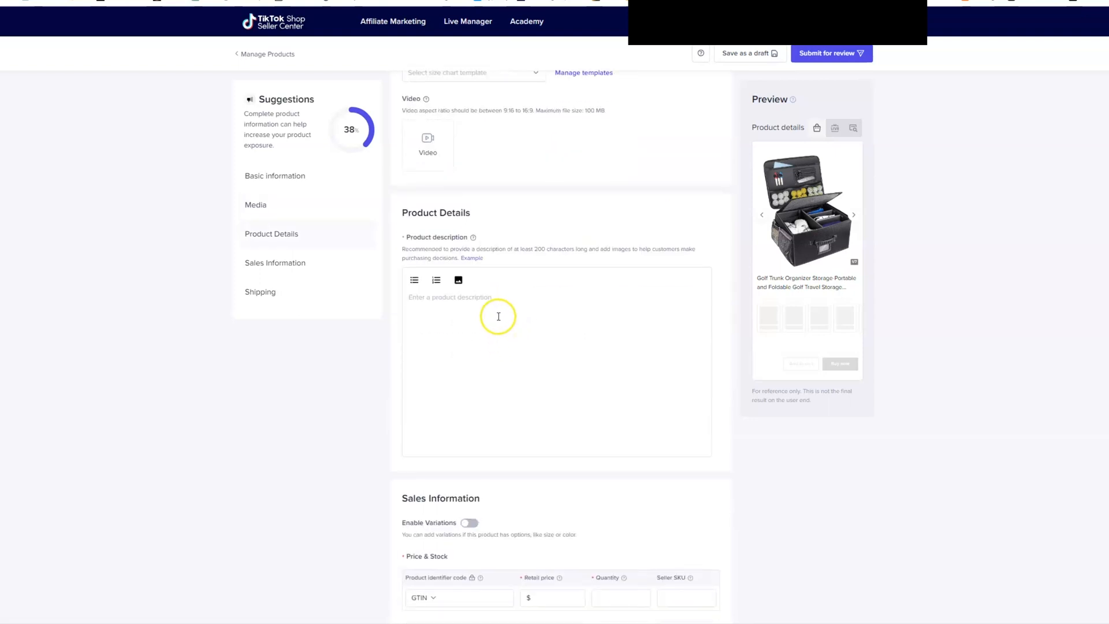
left_click(624, 2)
scroll(612, 312, "down", 1)
scroll(609, 316, "down", 3)
left_click_drag(573, 284, 797, 411)
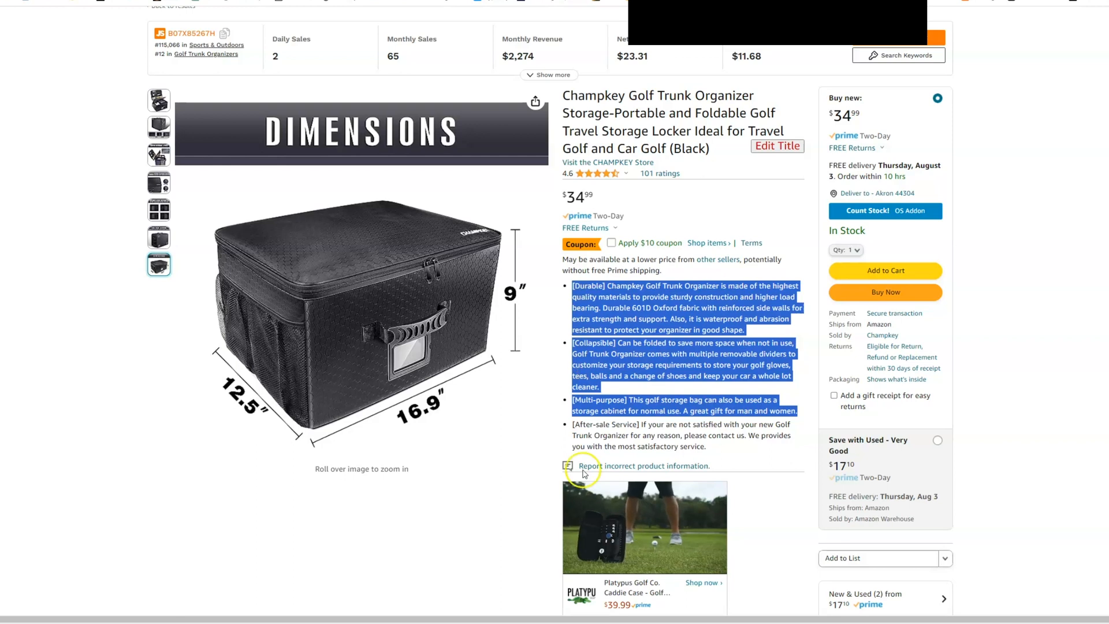
left_click(575, 424)
left_click_drag(796, 411, 566, 289)
key("ctrl+c")
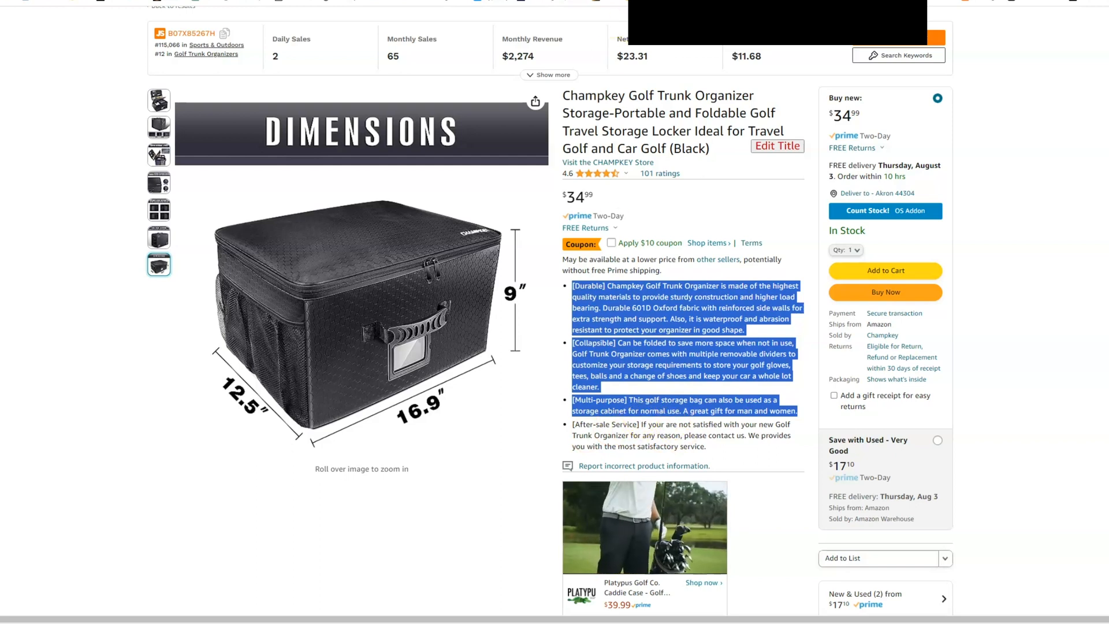
- Switch to the TikTok Shop form and paste the copied bullets as the product description
key("ctrl+Tab")
left_click(594, 317)
key("ctrl+v")
scroll(655, 340, "down", 1)
scroll(655, 341, "down", 3)
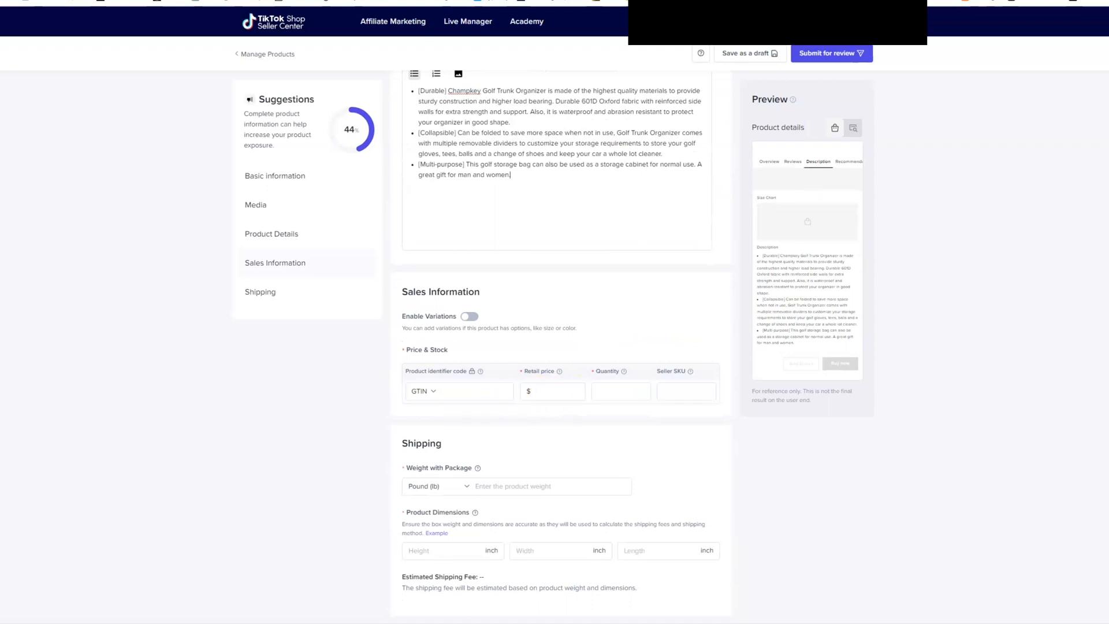
- Check the new-item price on the Amazon listing and open the calculator over the TikTok Shop form
key("ctrl+Tab")
left_click(1017, 198)
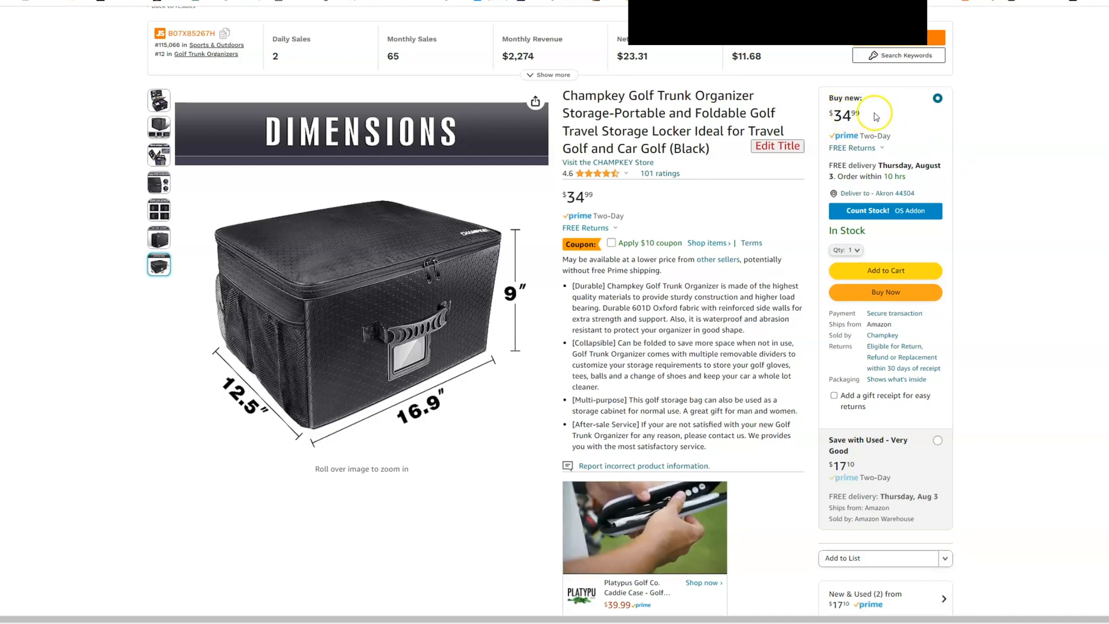
key("ctrl+shift+Tab")
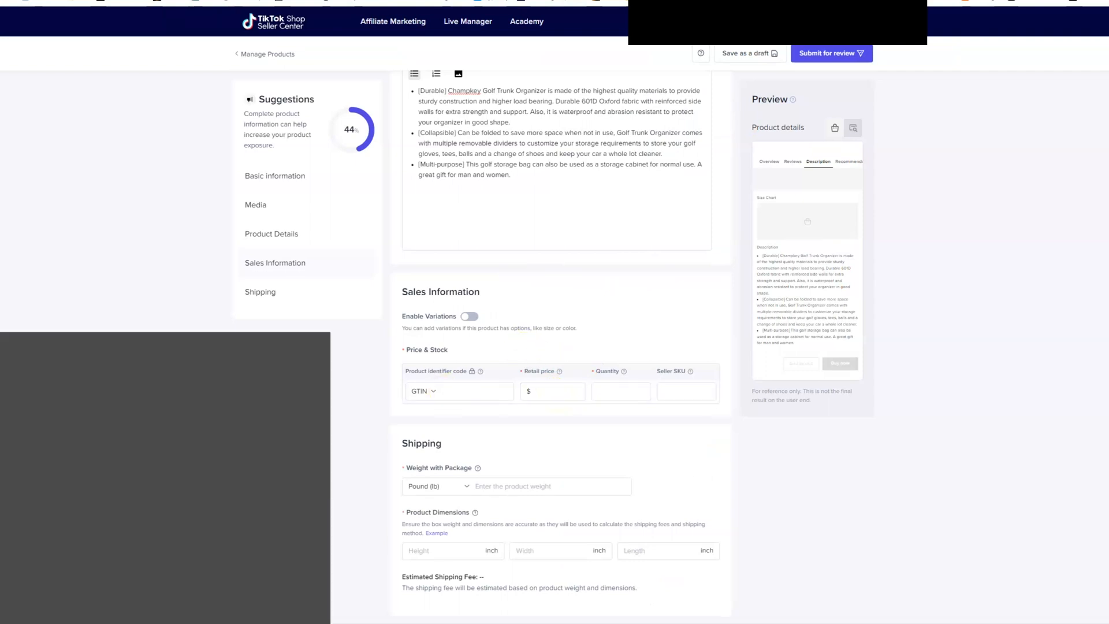
left_click(2, 397)
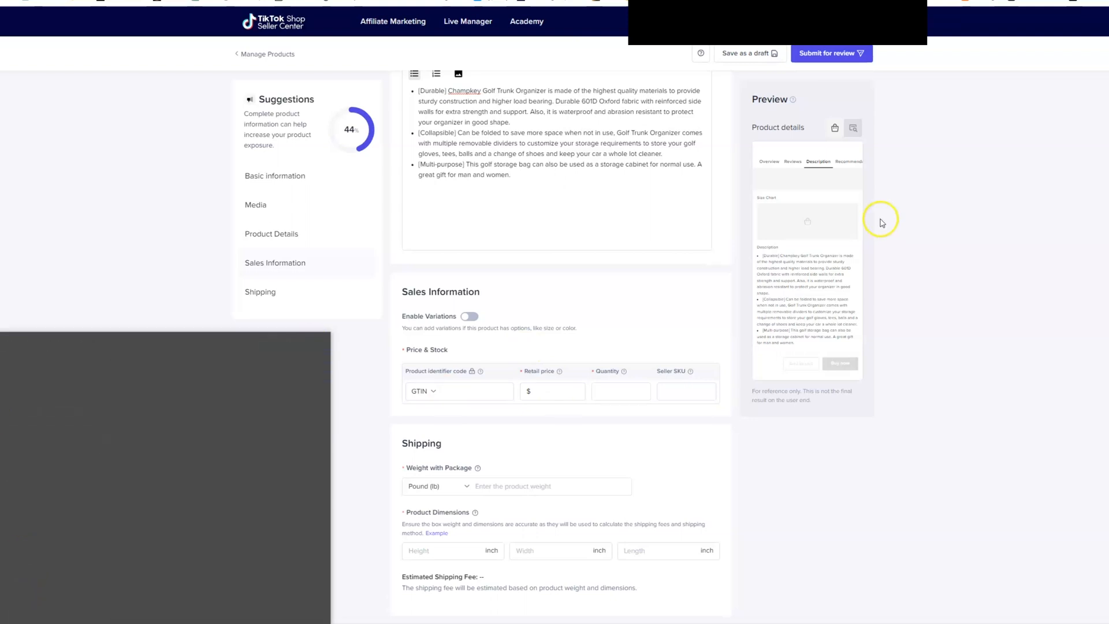
left_click(927, 331)
left_click(896, 302)
left_click(1010, 250)
left_click(815, 347)
left_click(932, 396)
left_click(936, 302)
left_click(989, 415)
left_click(997, 147)
left_click(841, 345)
left_click(947, 147)
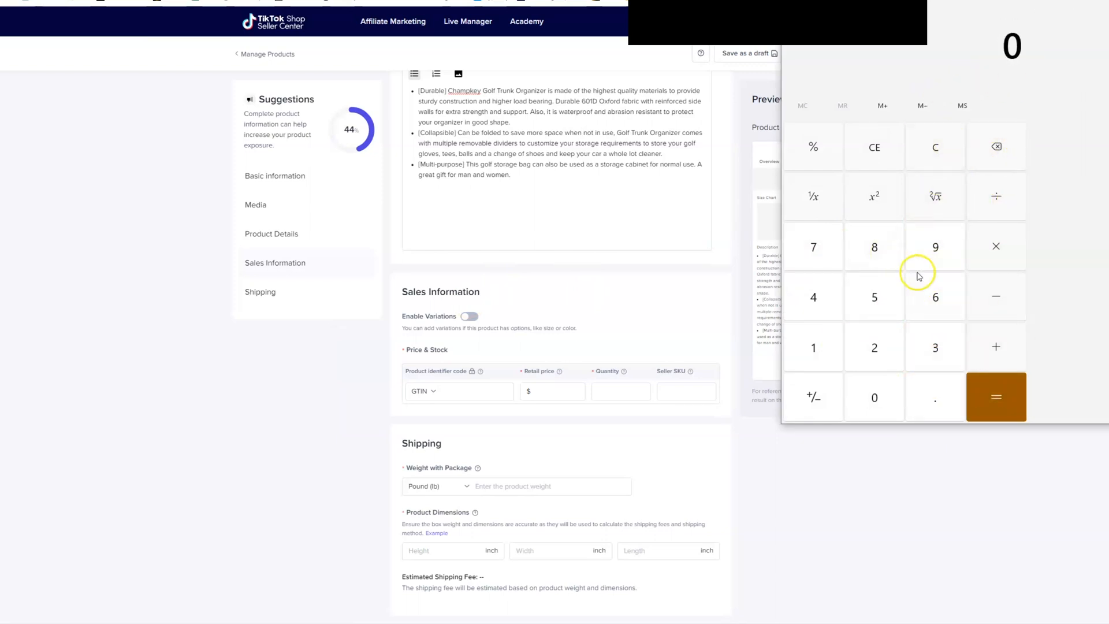
- Calculate the selling price by multiplying 35 by 1.8
left_click(922, 336)
left_click(885, 301)
left_click(993, 250)
left_click(823, 352)
left_click(934, 396)
left_click(873, 249)
left_click(999, 395)
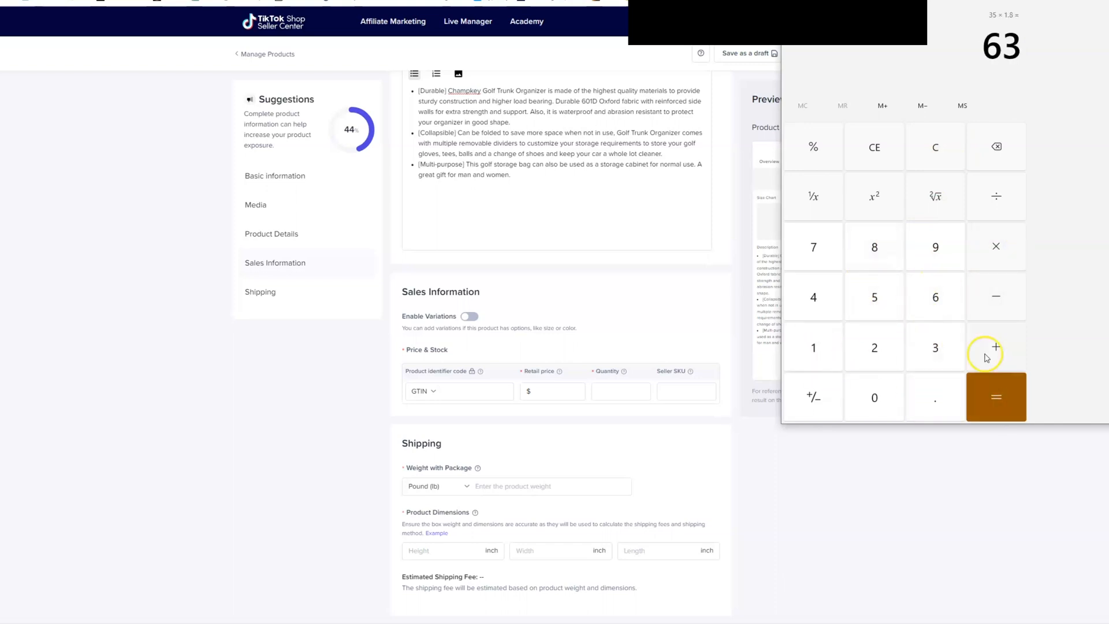
- Set the retail price to $63.00 and the stock quantity to 1000 in the TikTok Shop form
left_click(569, 391)
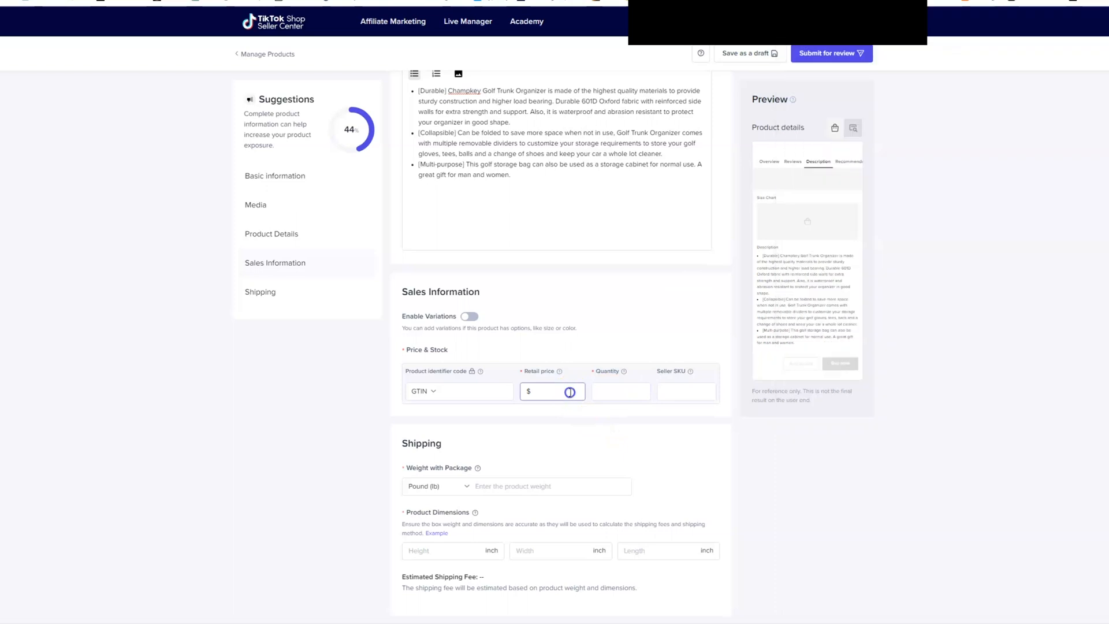
type("63")
left_click(309, 453)
left_click(617, 400)
left_click(822, 446)
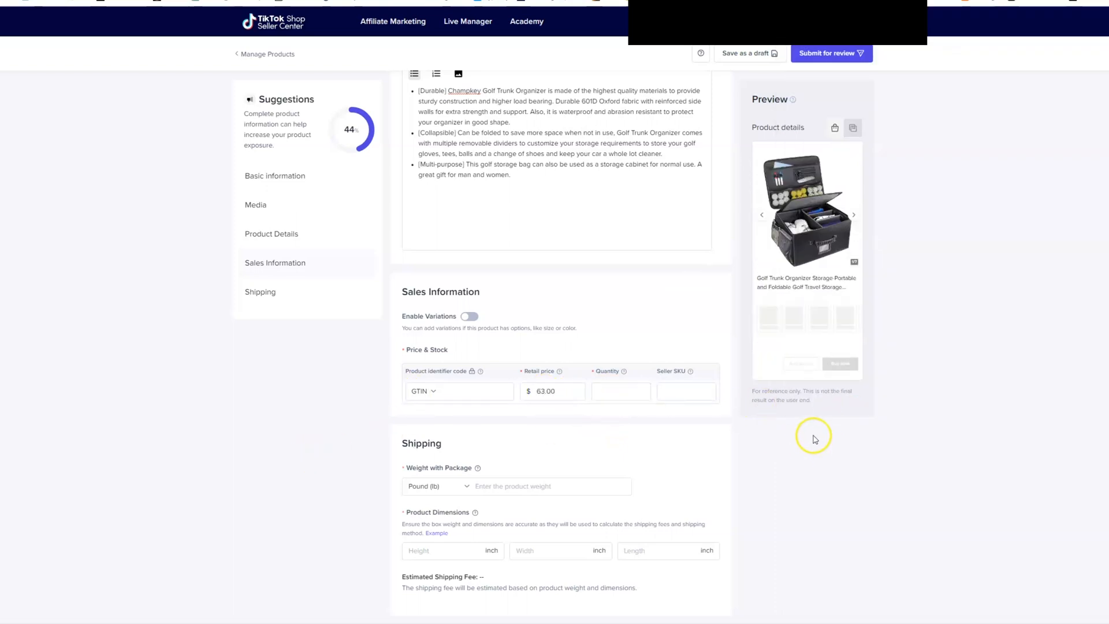
left_click(610, 393)
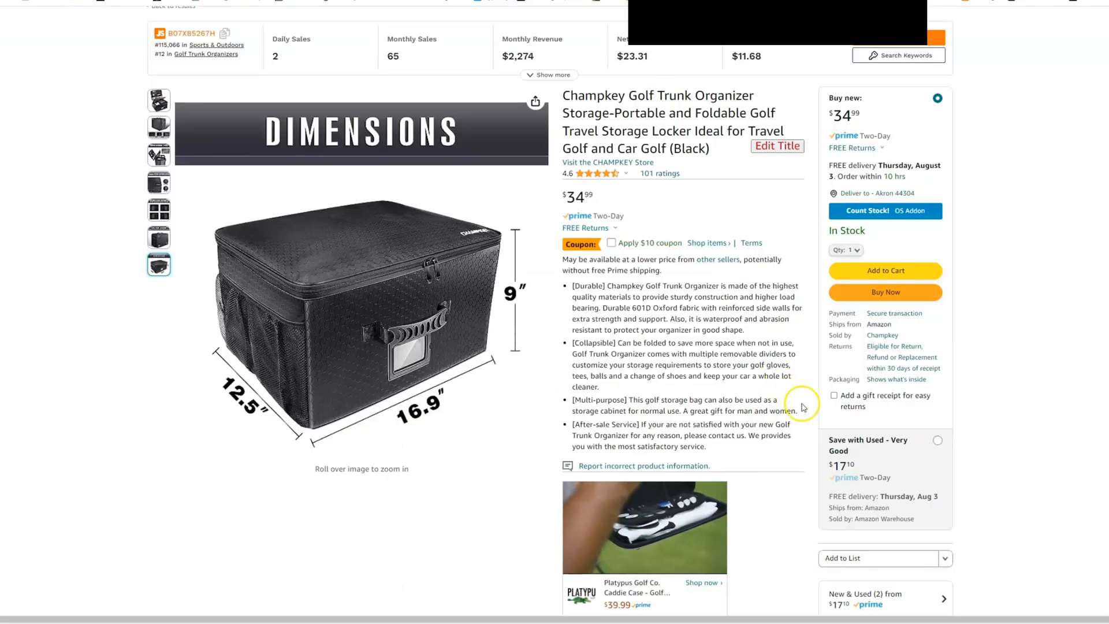
- Check the package weight and dimensions in Amazon's technical details, and set the weight with package to 2 lb in the TikTok Shop form
scroll(935, 465, "down", 3)
scroll(237, 416, "down", 15)
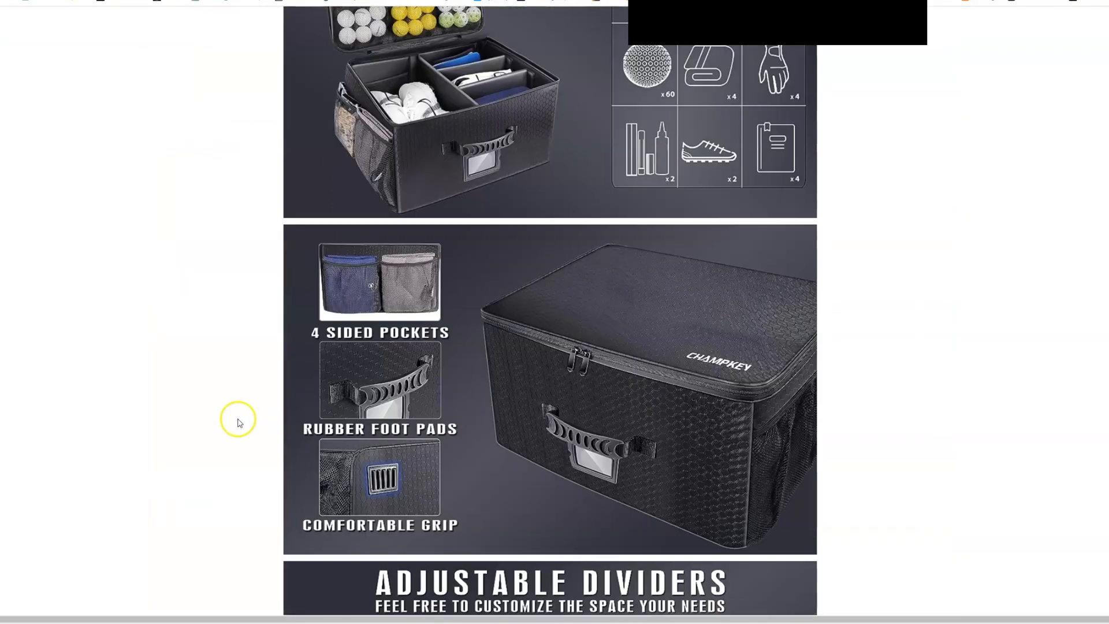
scroll(277, 314, "up", 3)
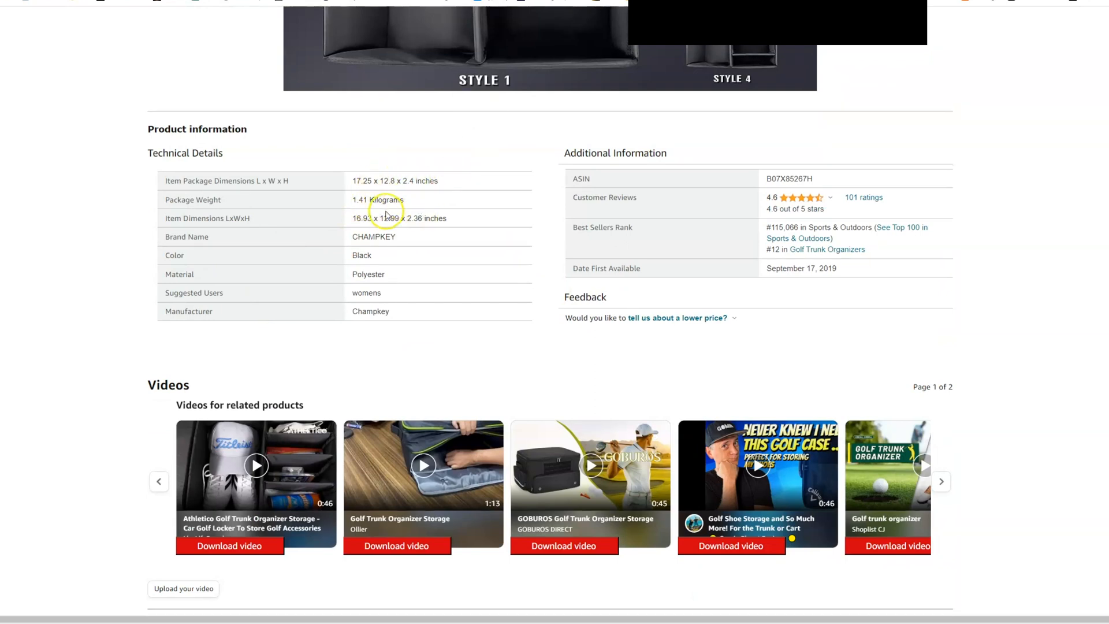
left_click(797, 1)
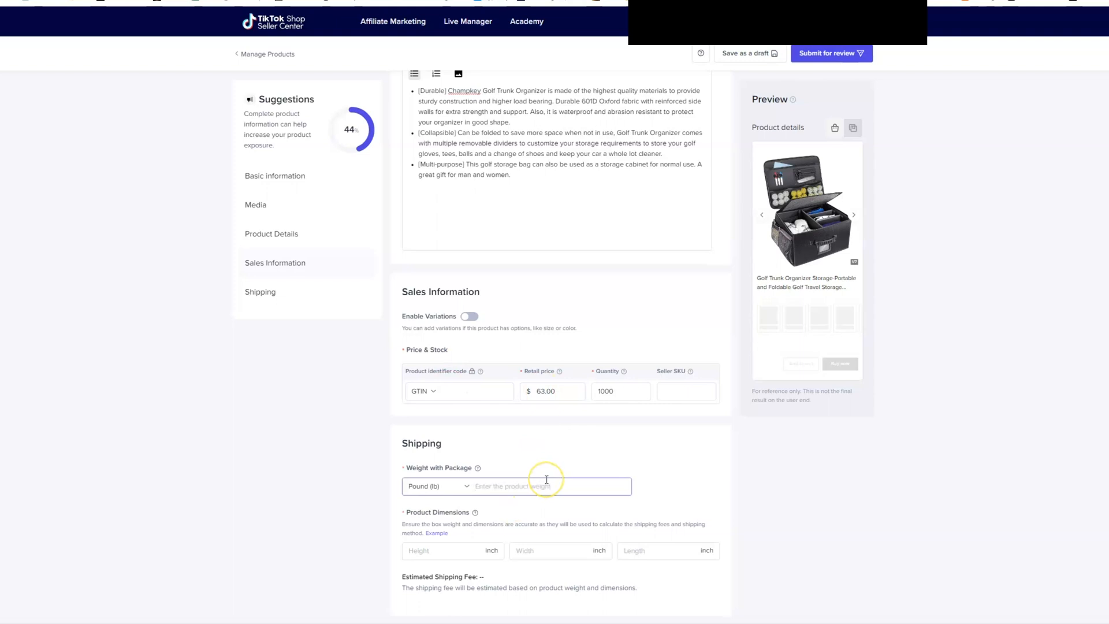
left_click(699, 419)
- Set the product dimensions to height 17, width 12 and length 2 inches, based on the Amazon package dimensions
left_click(435, 549)
type("17")
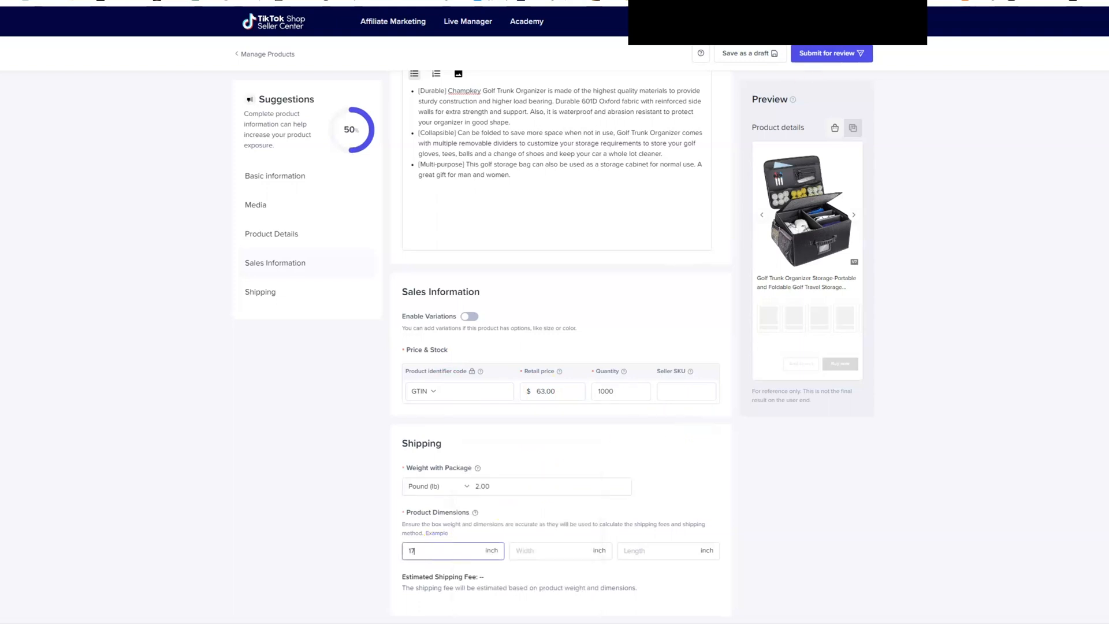
left_click(687, 1)
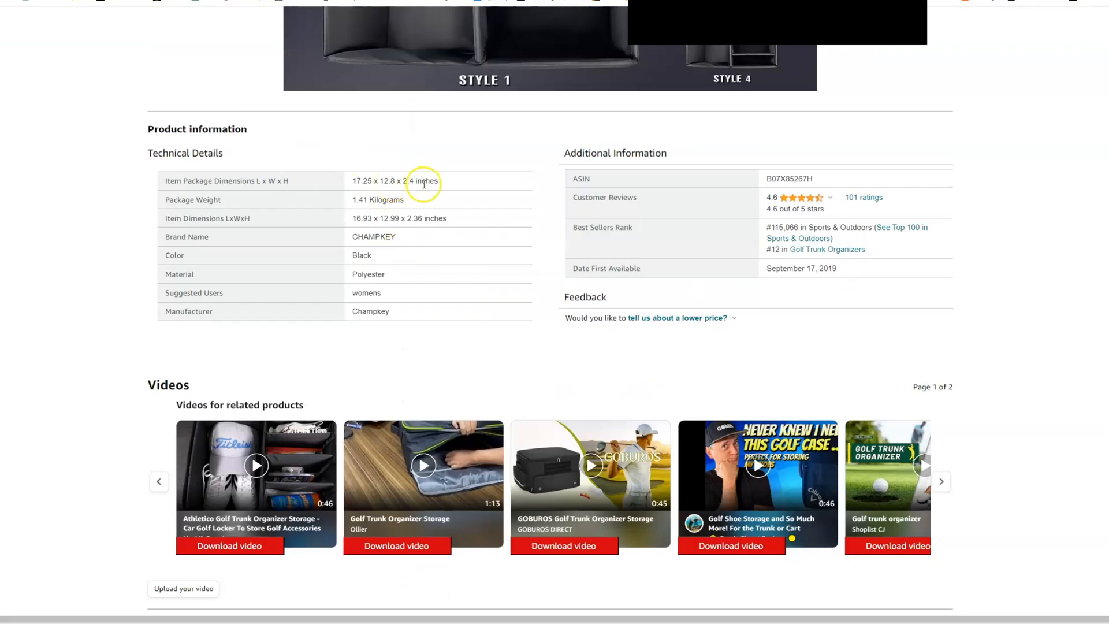
left_click(797, 1)
left_click(534, 556)
type("12")
left_click(636, 550)
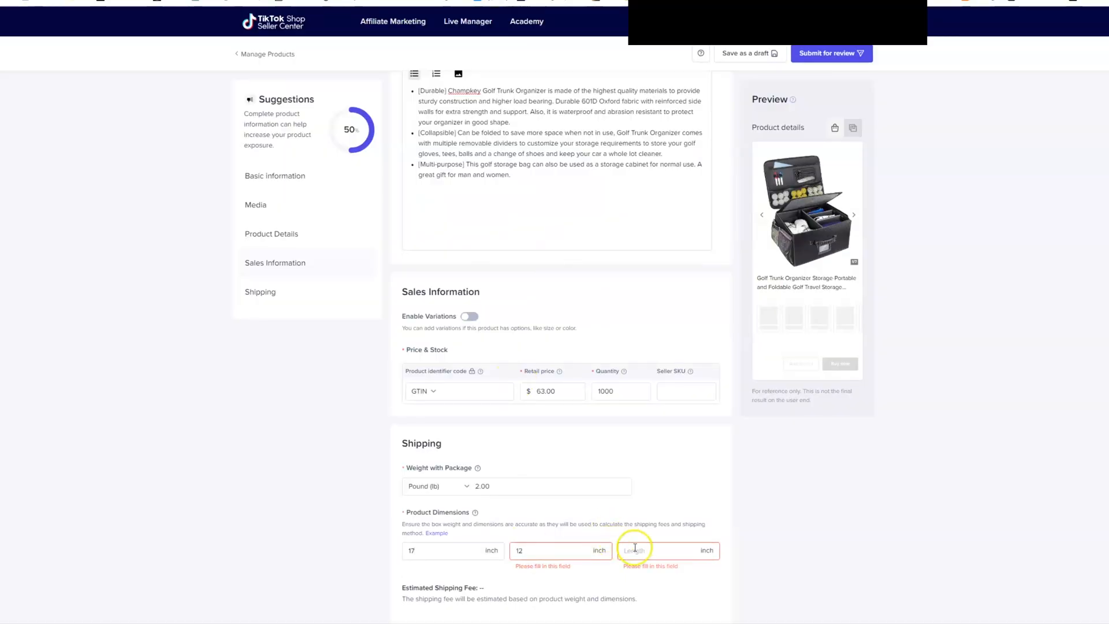
type("2")
- Submit the golf trunk organizer listing for review and open a blank form for a new product
scroll(745, 528, "down", 1)
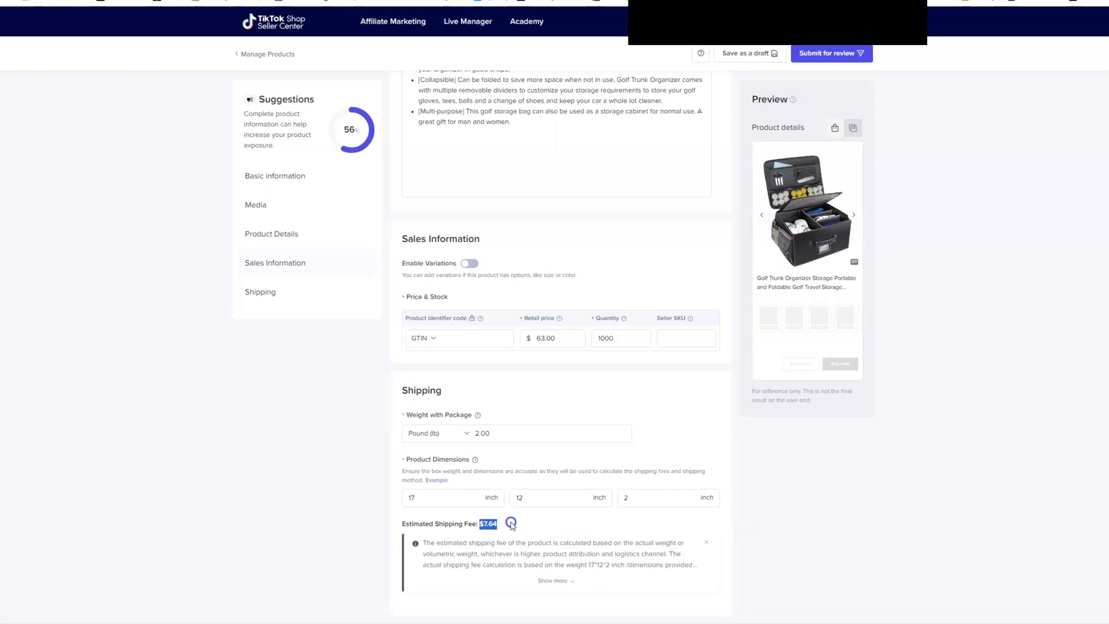
left_click(821, 55)
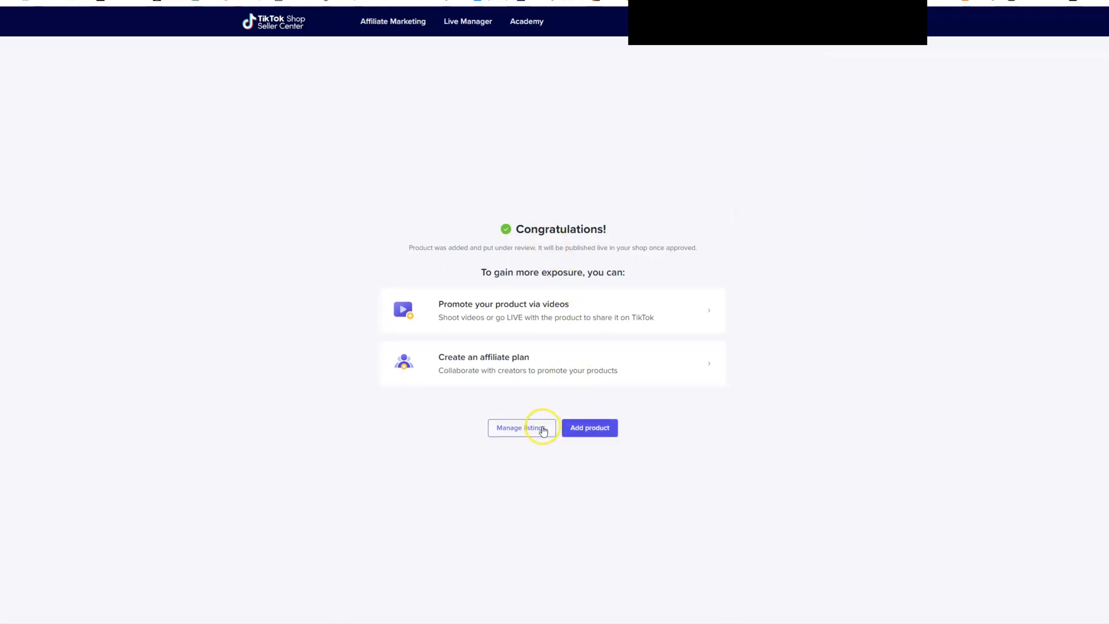
left_click(514, 428)
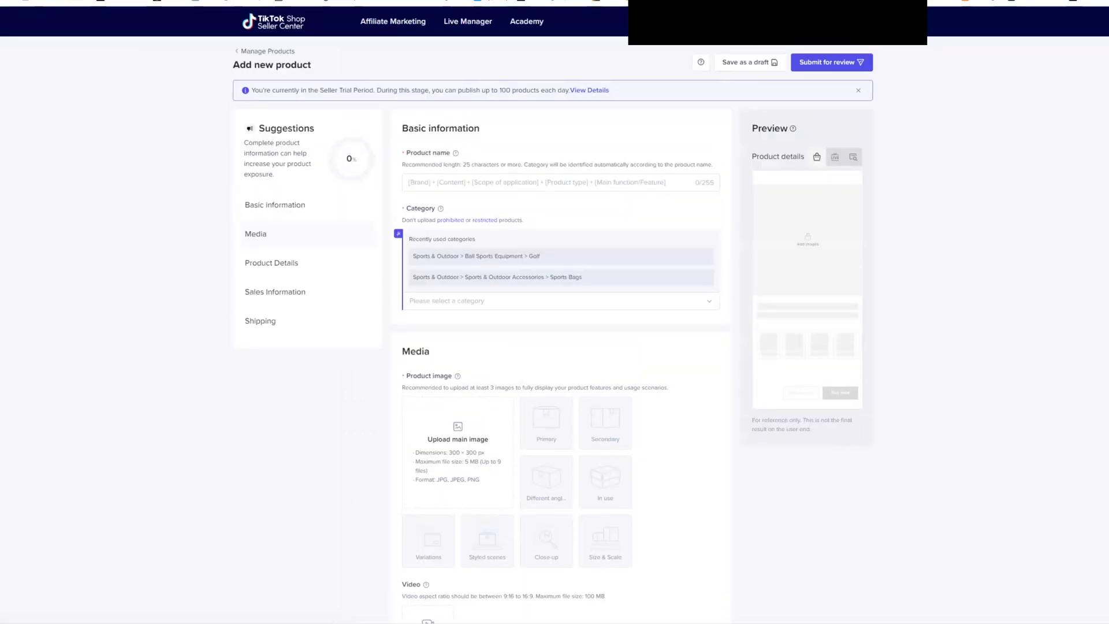
- Copy the chipping net's title from the Walmart listing and download its main images
left_click(520, 1)
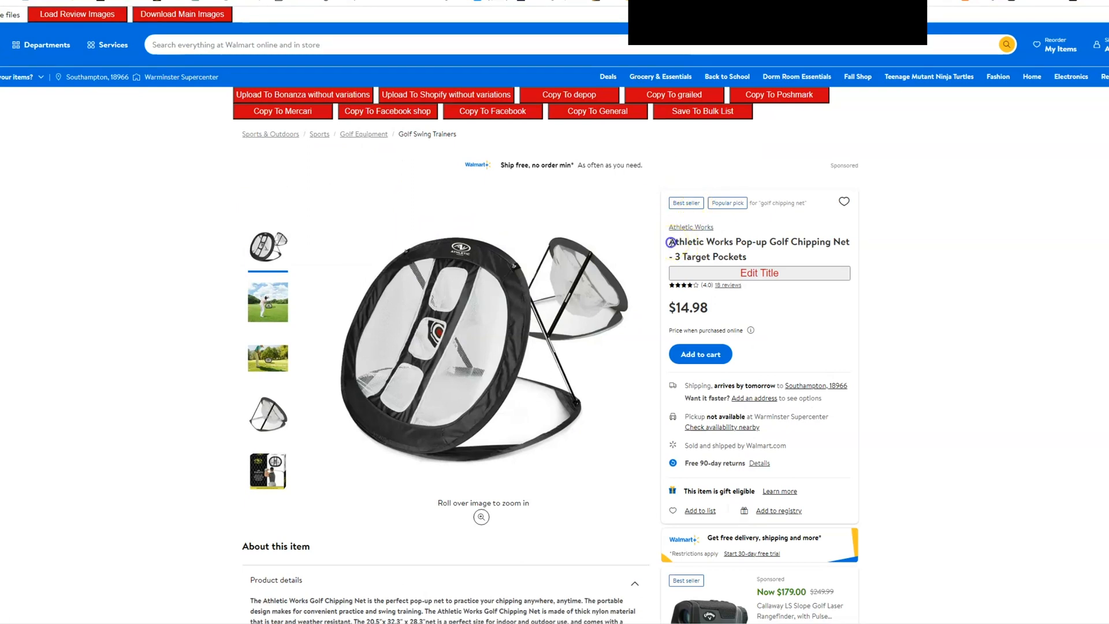
left_click_drag(671, 242, 733, 252)
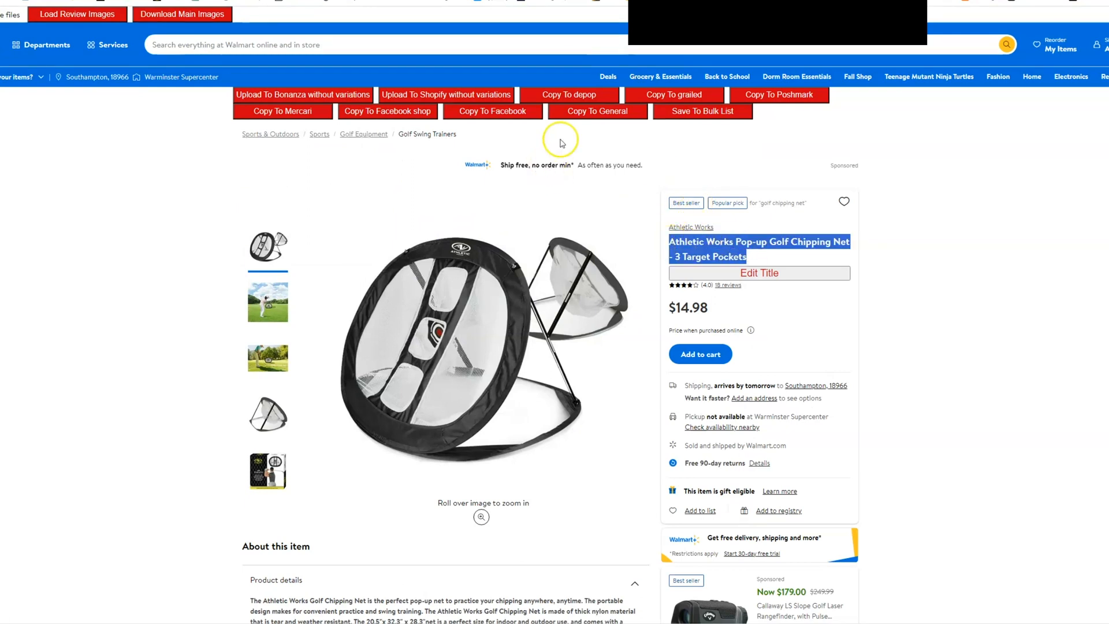
left_click(183, 18)
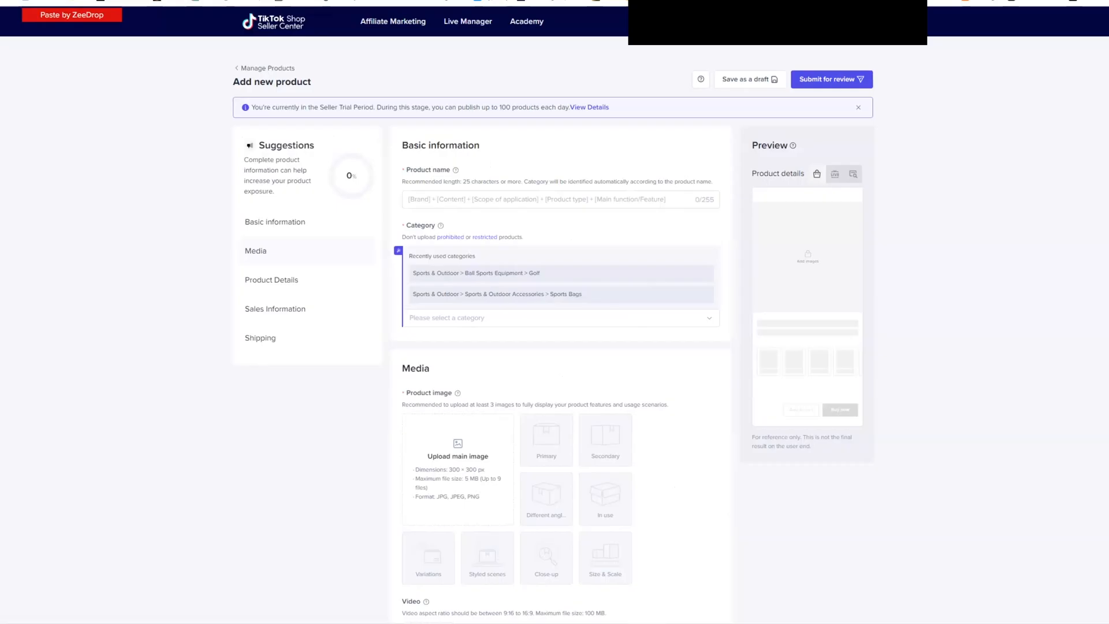
- Name the new TikTok Shop product "Athletic Works Pop-up Golf Chipping Net - 3 Target Pockets" and set its brand to No brand
left_click(500, 197)
type("Athletic Works Pop-up Golf Chipping Net - 3 Target Pockets")
left_click(941, 196)
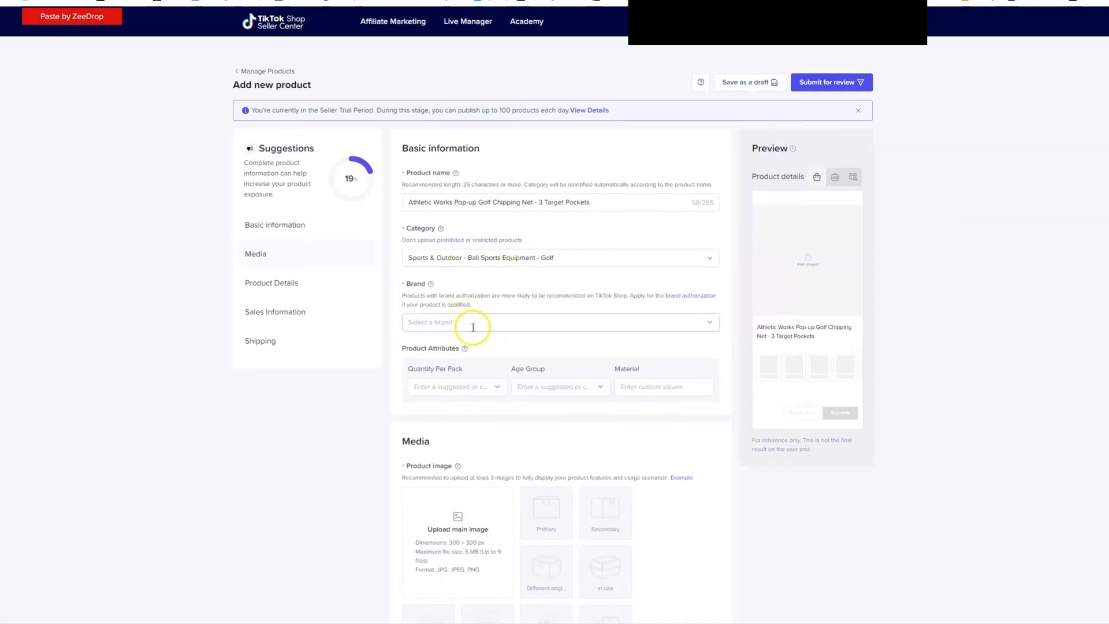
left_click(461, 326)
type("no")
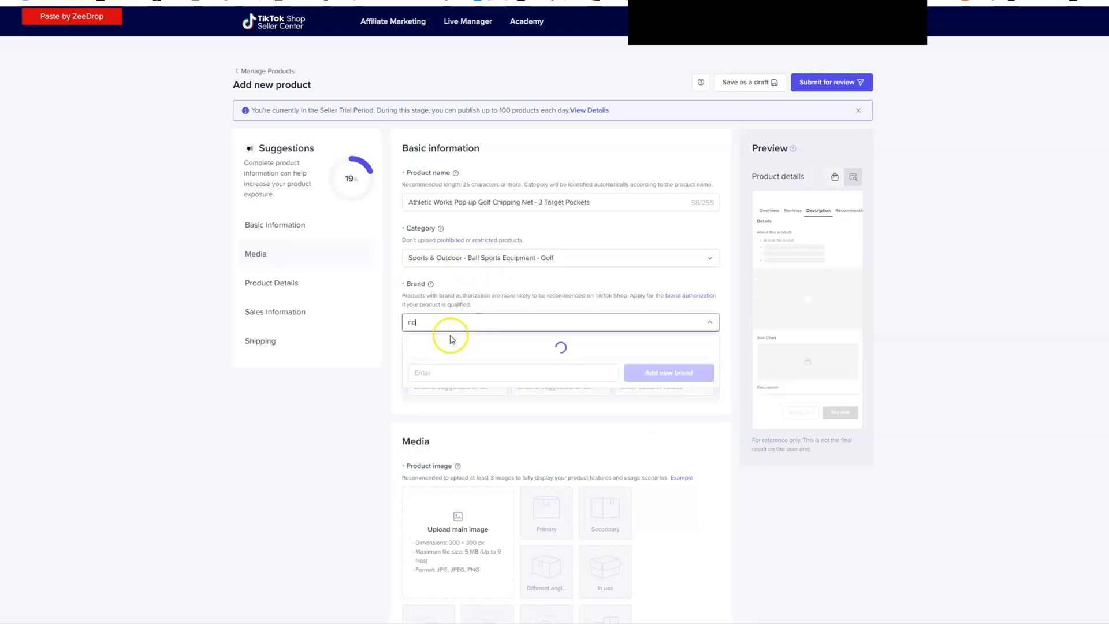
- Upload the five downloaded chipping net images as product images and accept the proposed crop
left_click(484, 387)
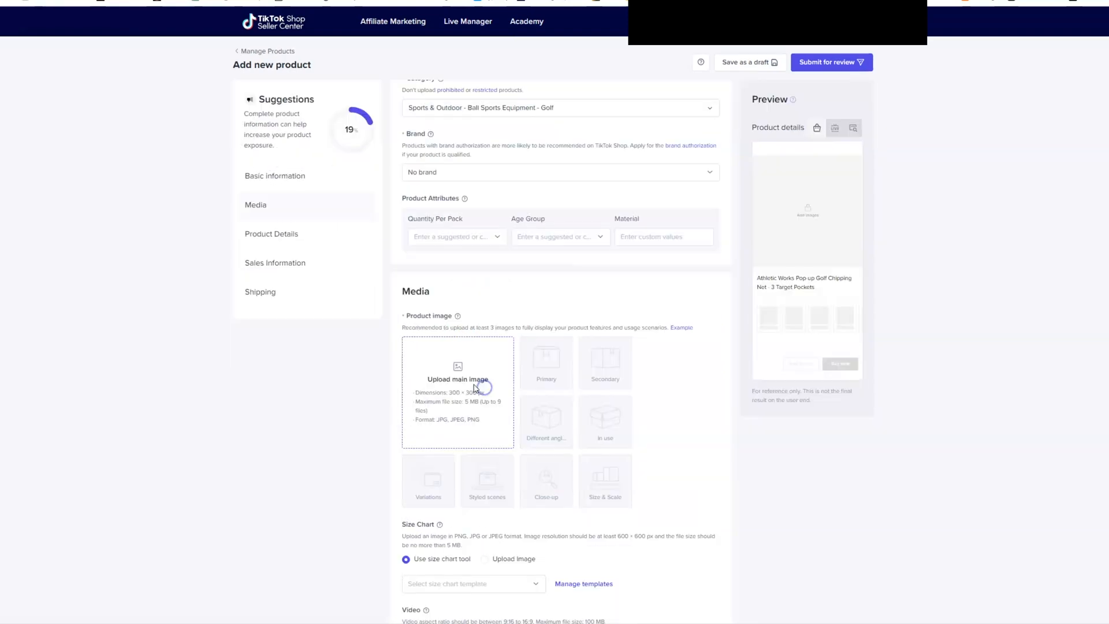
left_click(115, 62)
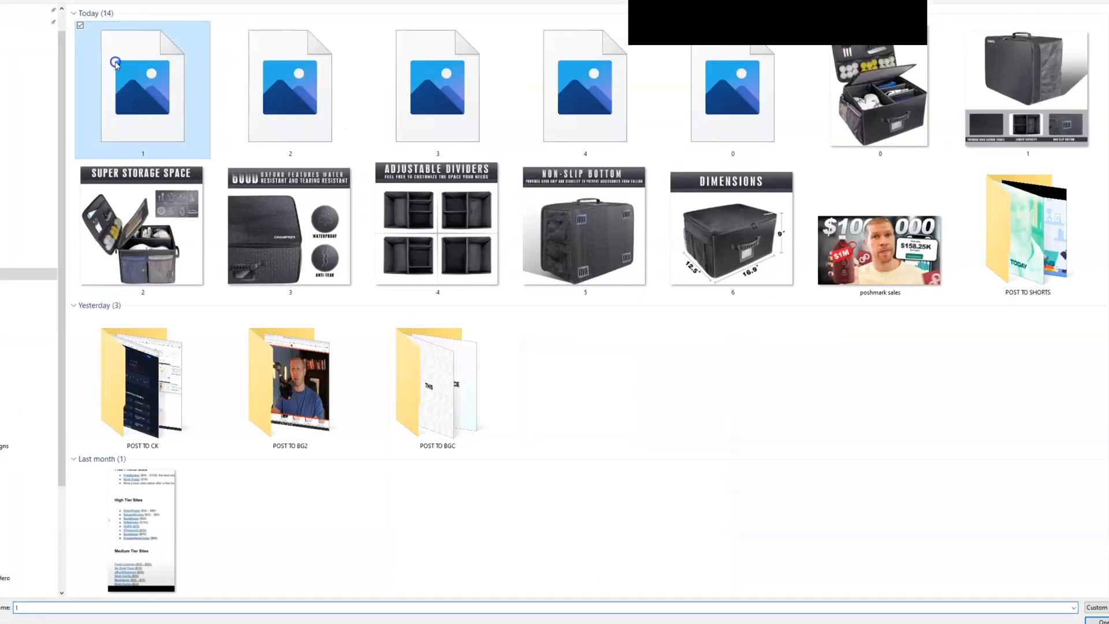
left_click(747, 93, "shift")
left_click(1102, 621)
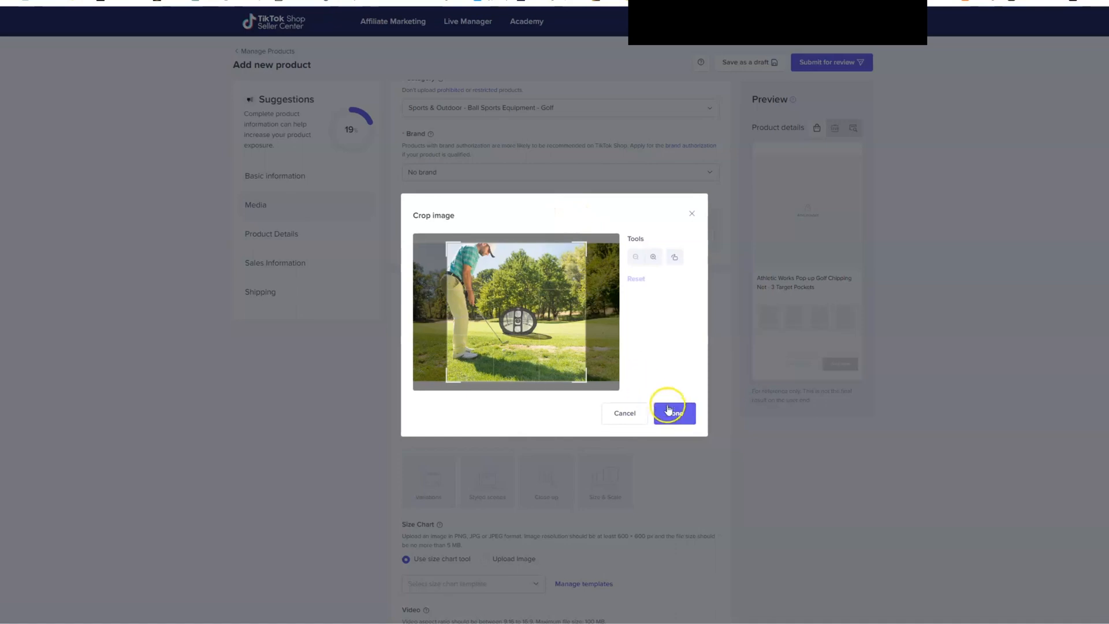
left_click(673, 413)
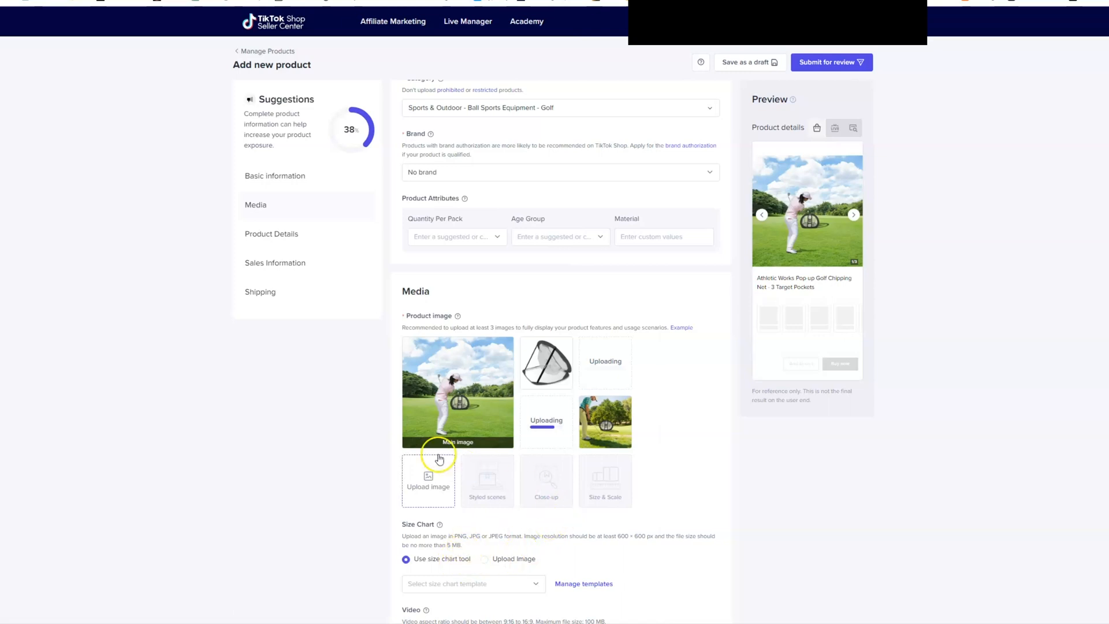
mouse_move(461, 391)
mouse_move(580, 423)
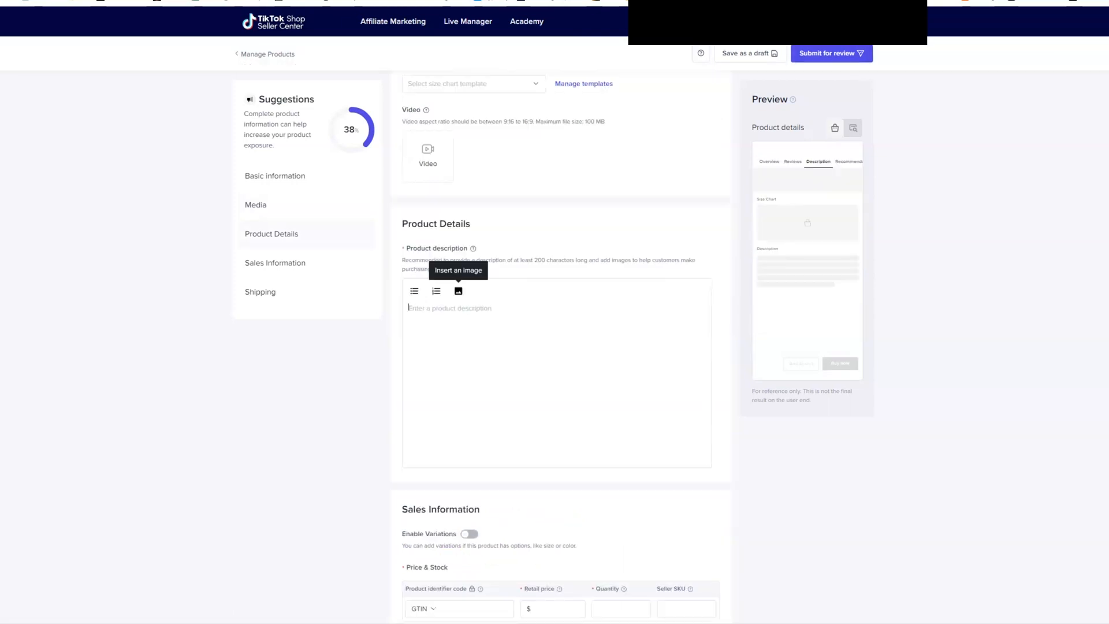
- Copy the product details paragraph and bullet points from the Walmart listing into the TikTok Shop product description
left_click(522, 2)
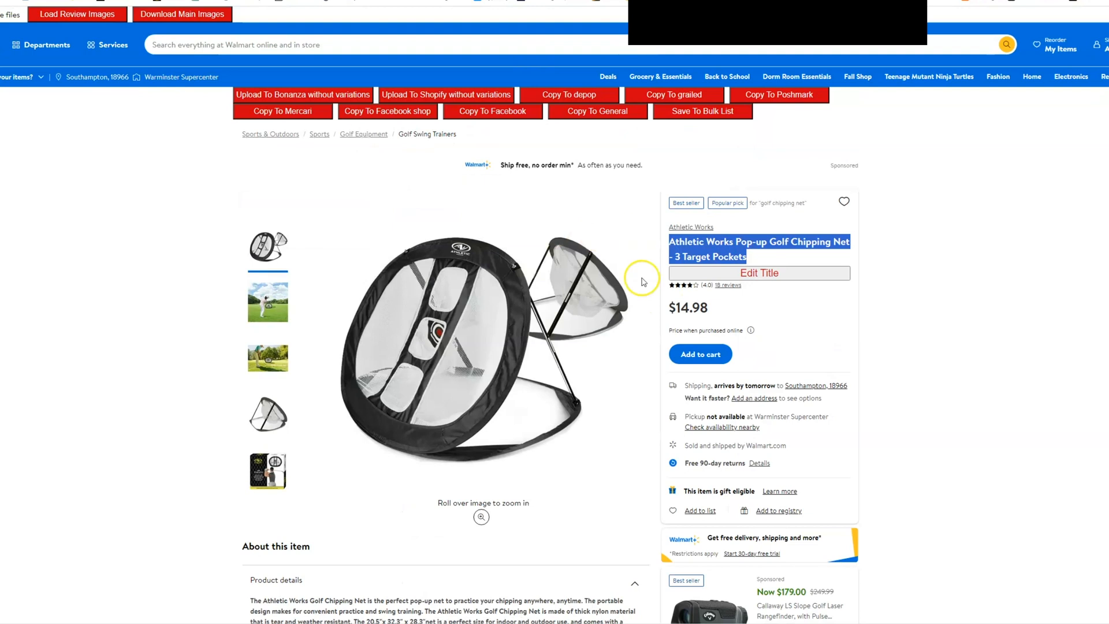
scroll(549, 361, "down", 4)
left_click_drag(250, 349, 437, 448)
key("ctrl+c")
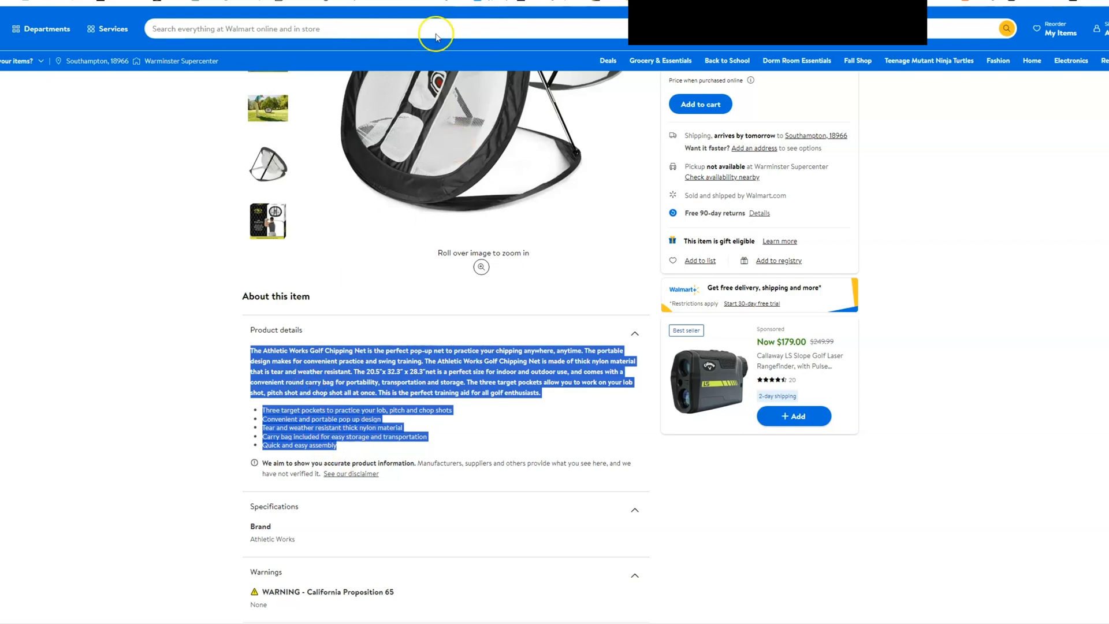
key("ctrl+Tab")
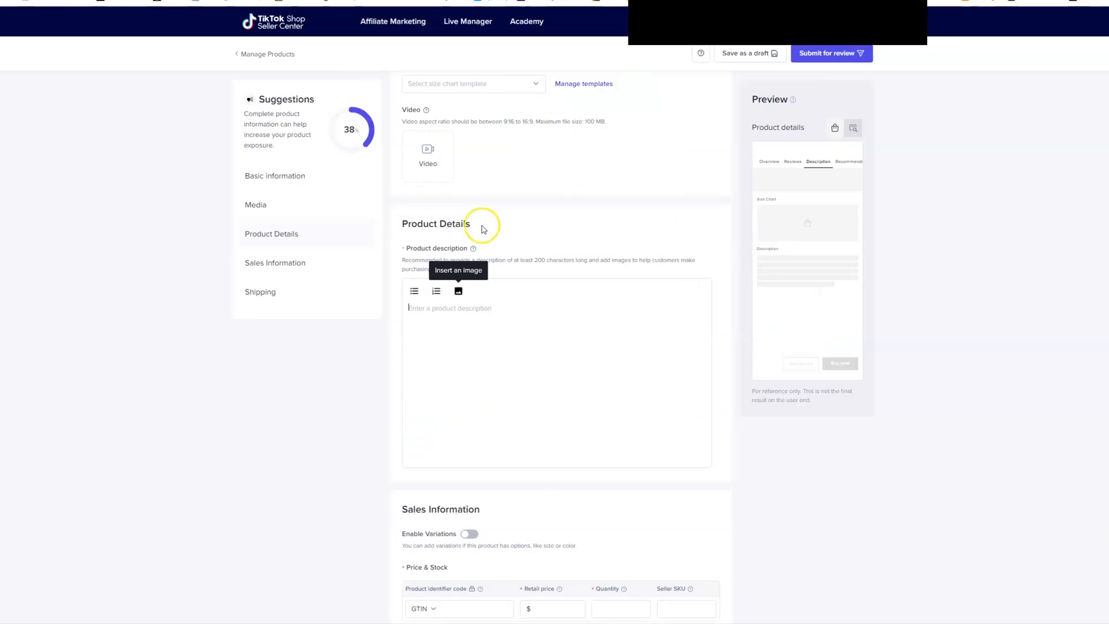
left_click(448, 332)
key("ctrl+v")
scroll(819, 536, "down", 4)
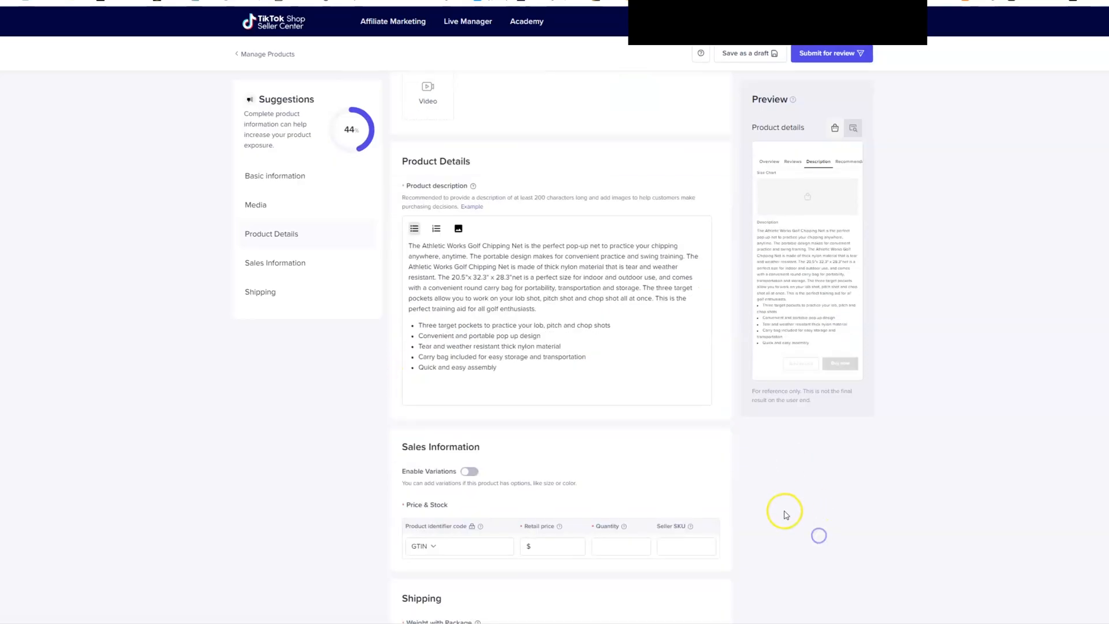
- Check the chipping net's price on the Walmart listing and return to the TikTok Shop form
key("ctrl+Tab")
scroll(1016, 344, "up", 5)
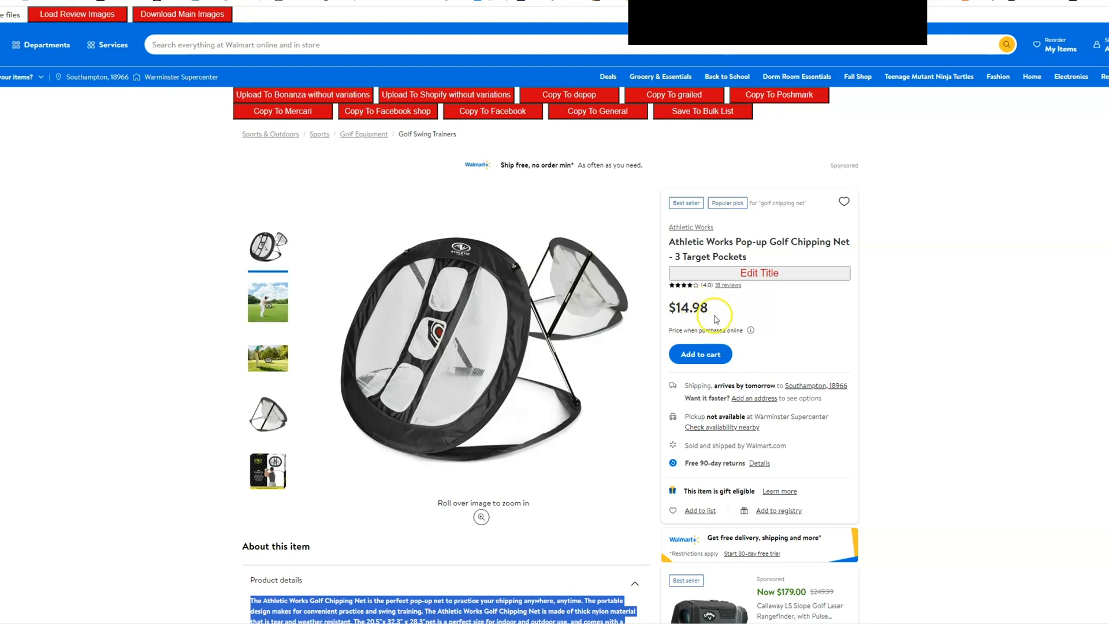
left_click(613, 1)
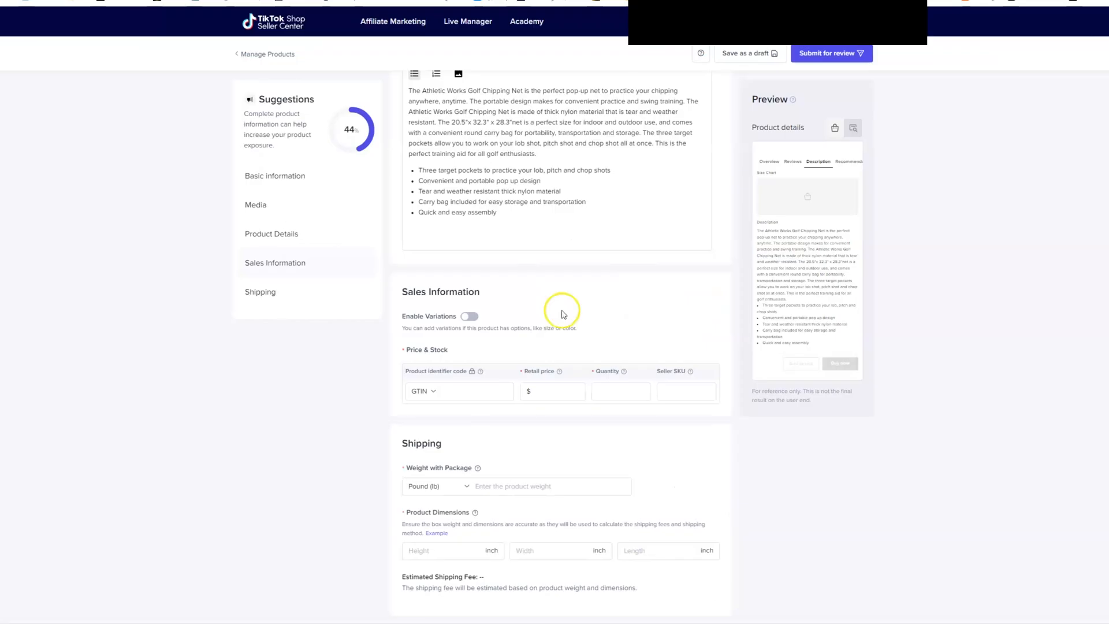
- Calculate the selling price in the calculator by multiplying 15 by 1.8
key("alt+Tab")
left_click(813, 347)
left_click(875, 297)
left_click(994, 246)
left_click(813, 347)
left_click(931, 393)
left_click(874, 254)
left_click(990, 396)
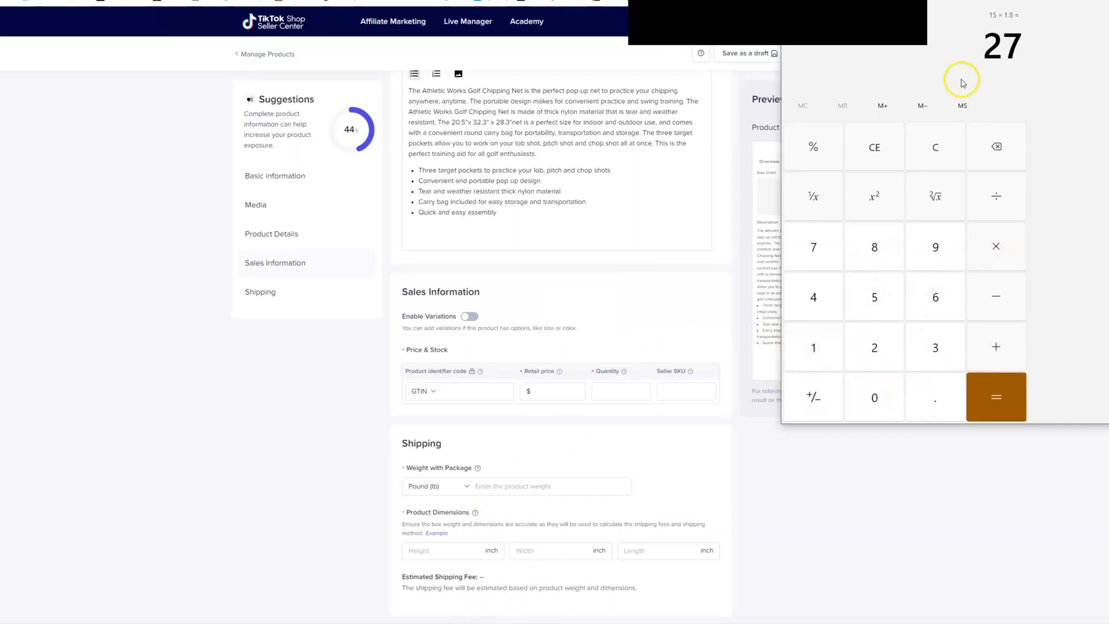
- Set the chipping net's retail price to $29.95 in the TikTok Shop form
left_click(417, 452)
left_click(540, 392)
type("27.95")
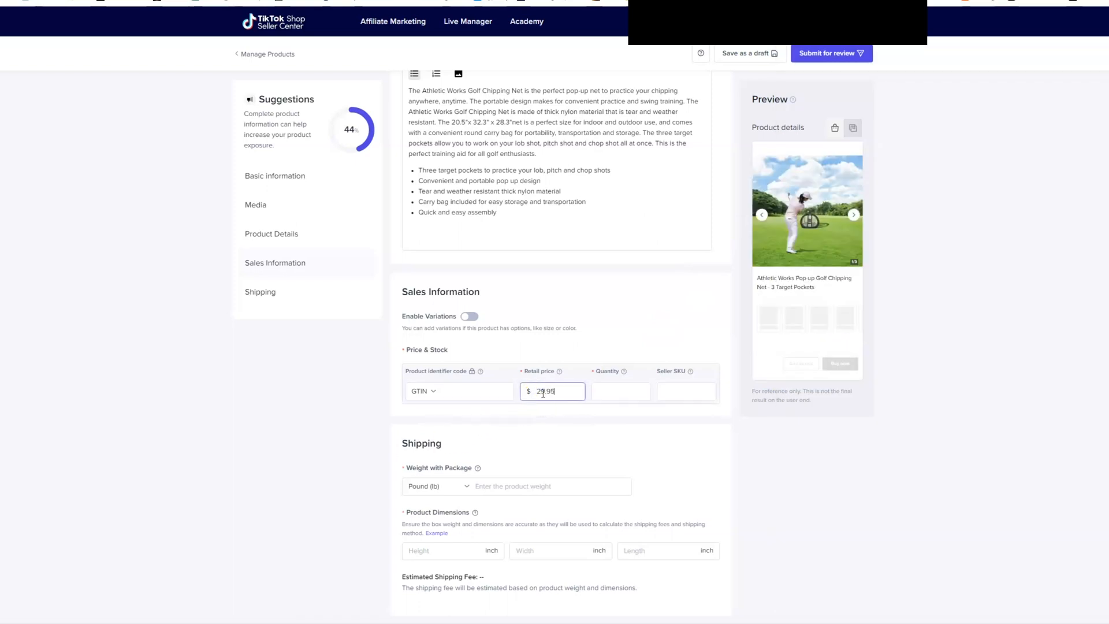
left_click(222, 458)
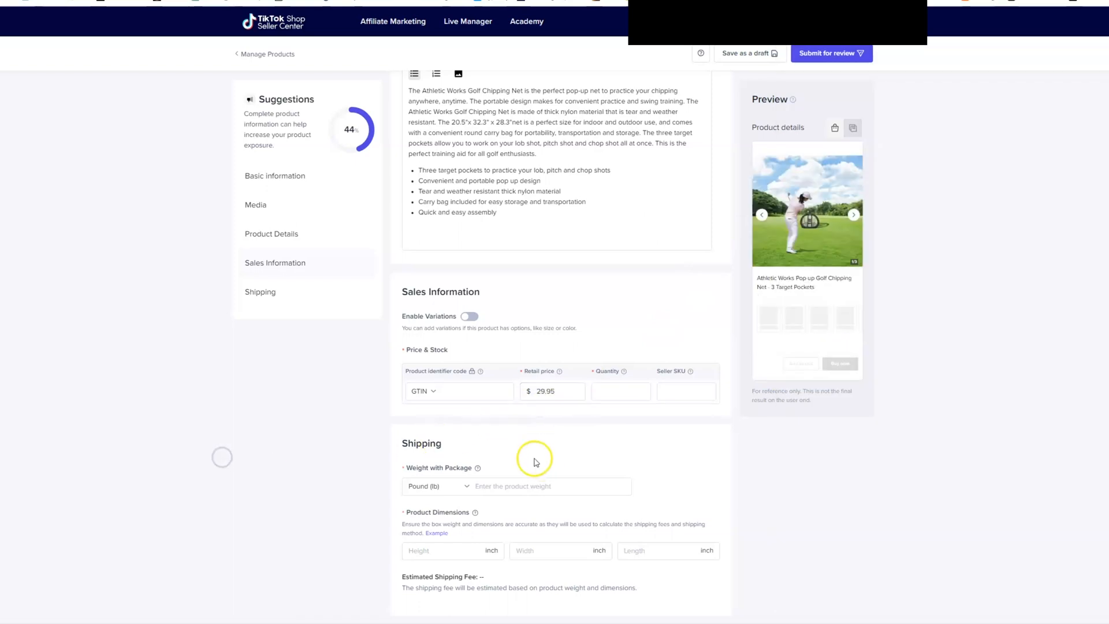
- Look through the Walmart listing for the chipping net's package weight and dimensions
key("alt+Tab")
scroll(911, 367, "down", 10)
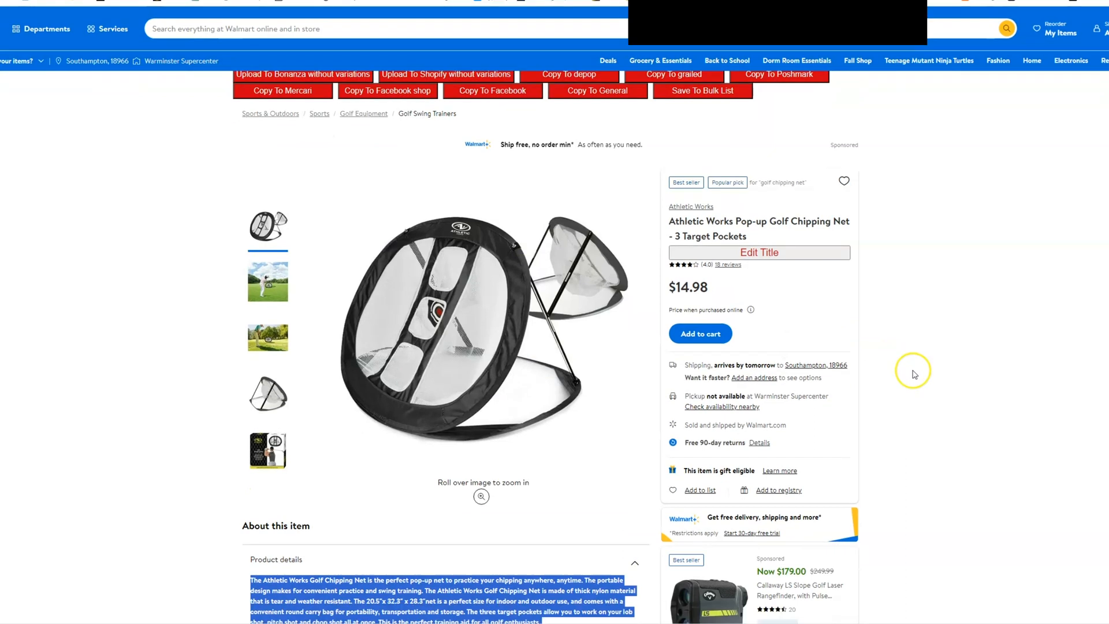
left_click(954, 361)
scroll(455, 310, "down", 14)
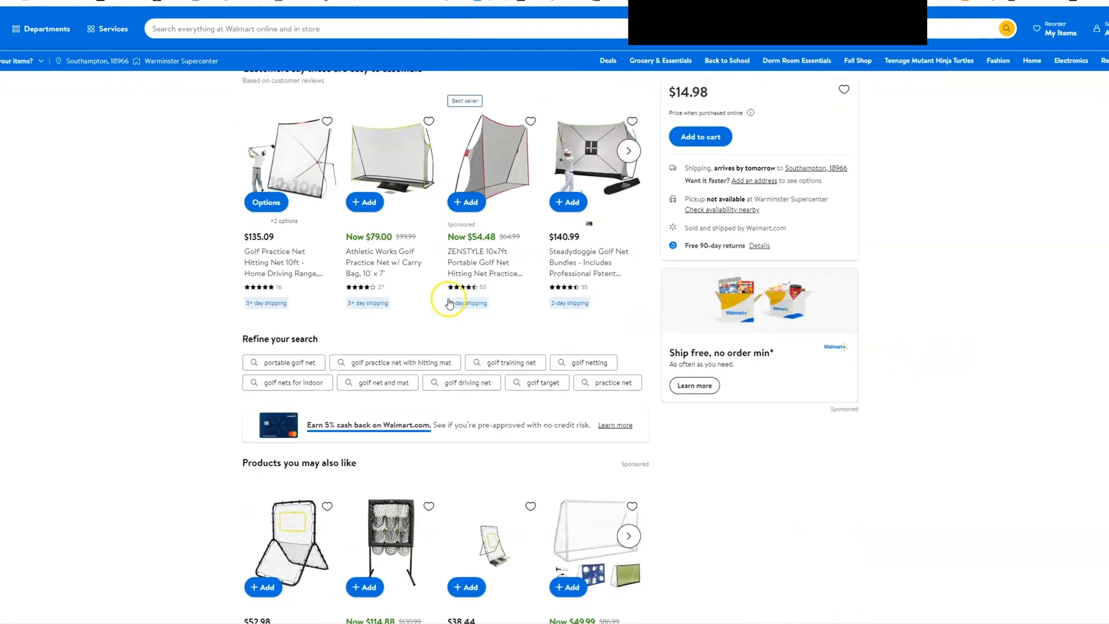
scroll(357, 352, "down", 13)
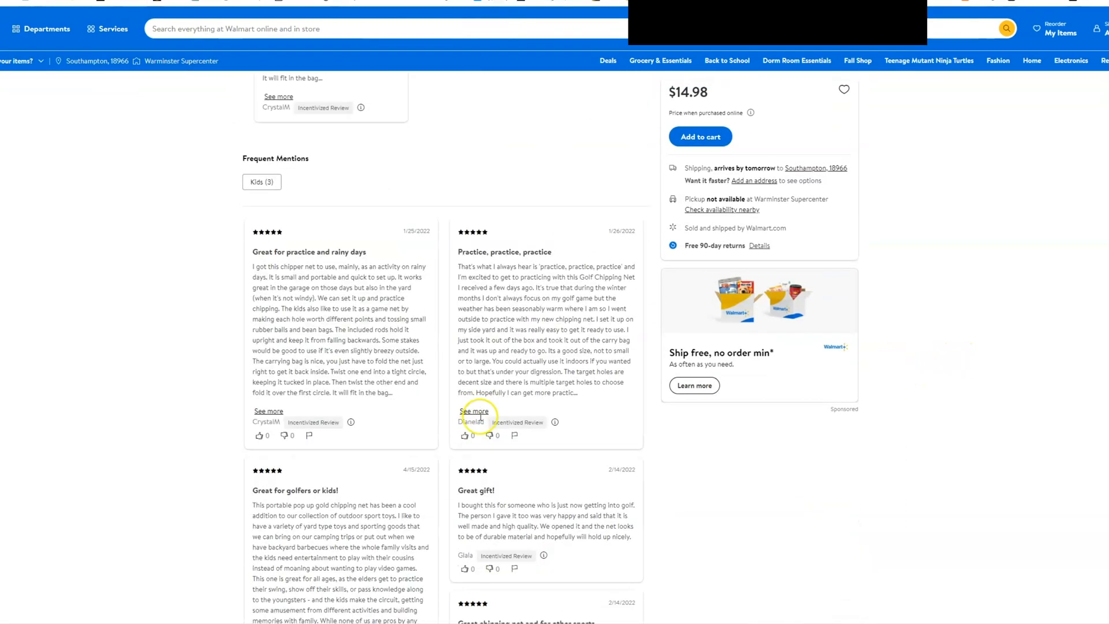
scroll(928, 465, "up", 5)
scroll(928, 422, "up", 15)
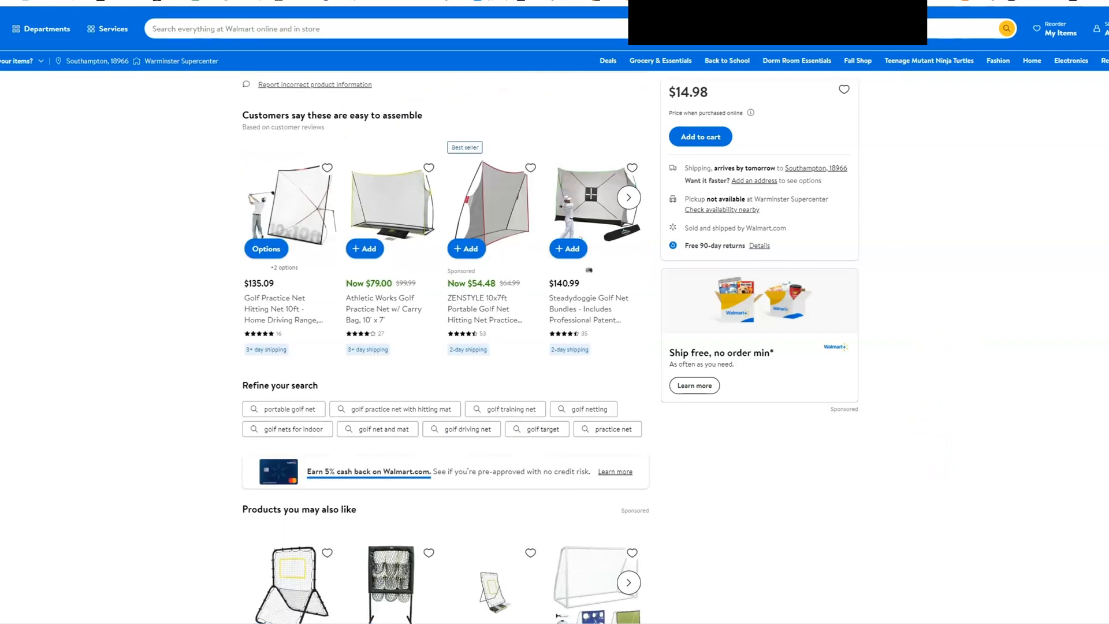
- Set the weight with package to 1 lb and the dimensions to height 15, width 10 and length 5 inches in the TikTok Shop form
left_click(405, 1)
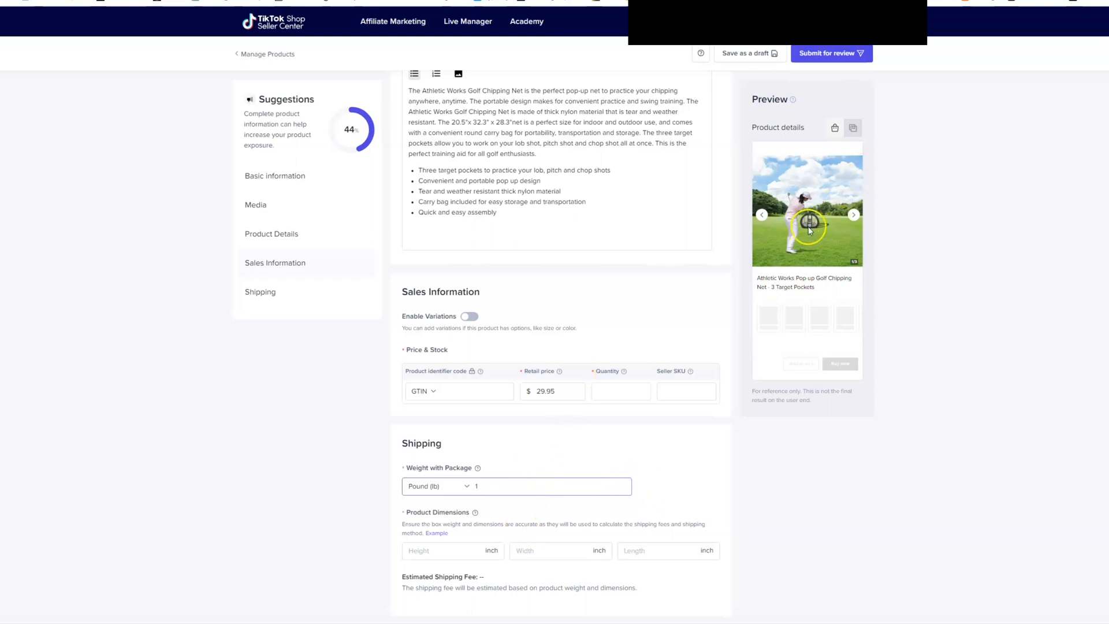
left_click(466, 544)
type("15")
key("Tab")
type("10")
key("Tab")
type("5")
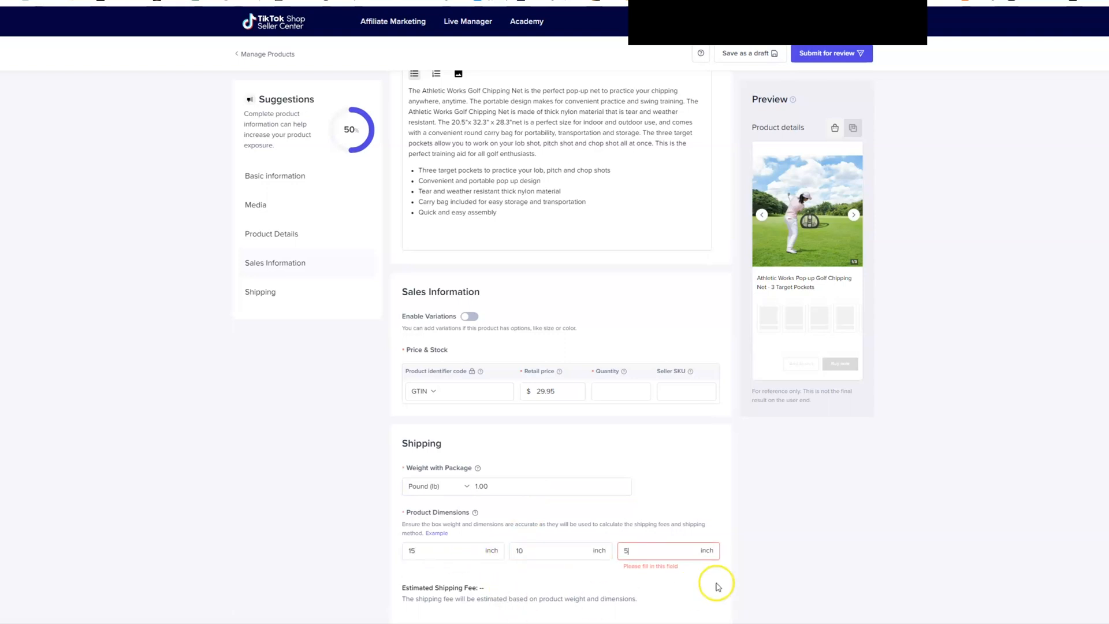
left_click(717, 586)
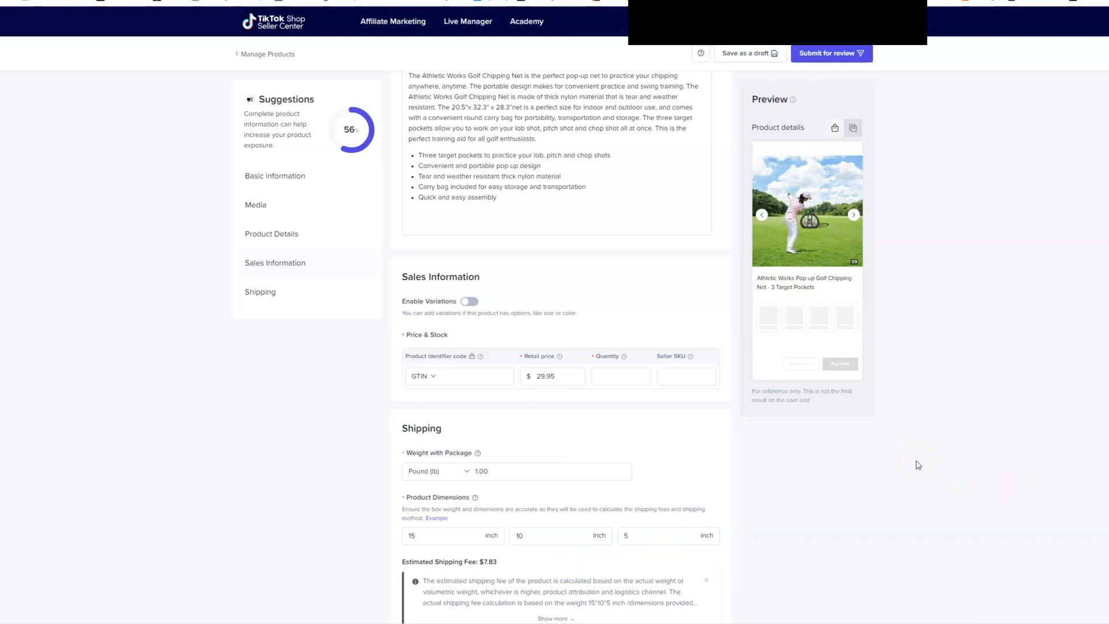
scroll(907, 459, "down", 1)
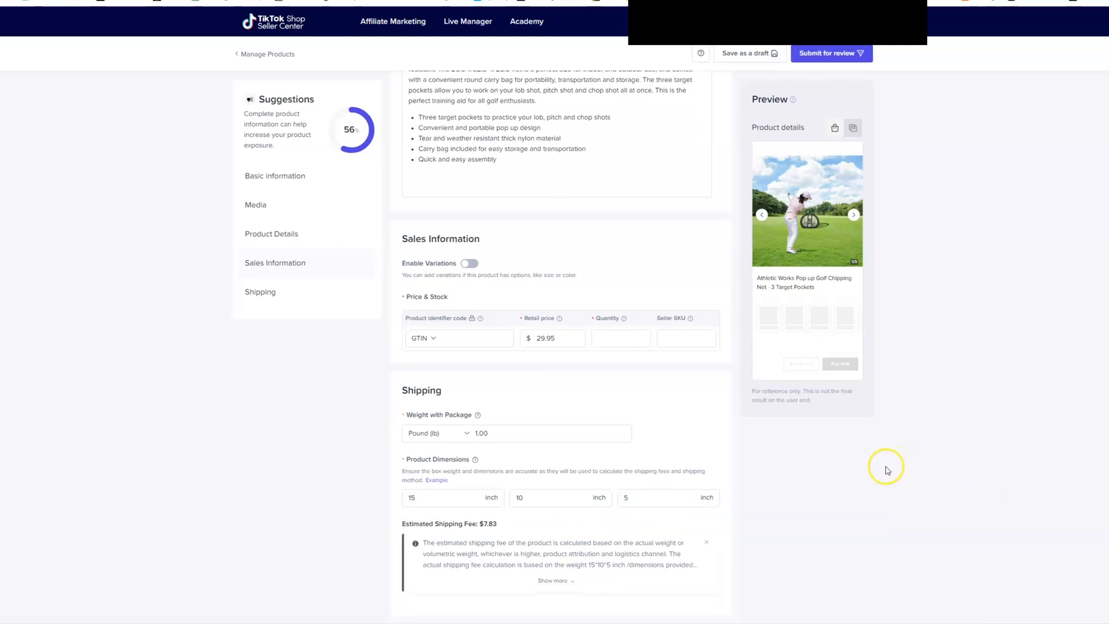